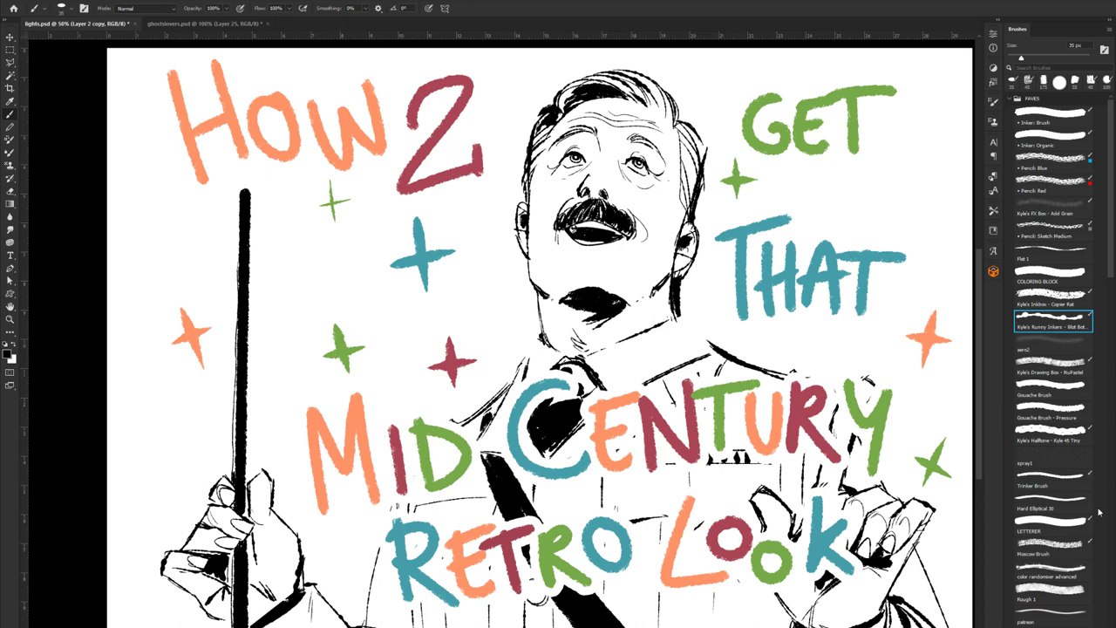
Step: Group the lettering and star layers over the officer drawing and delete the group together with its contents
key("ctrl+g")
key("Delete")
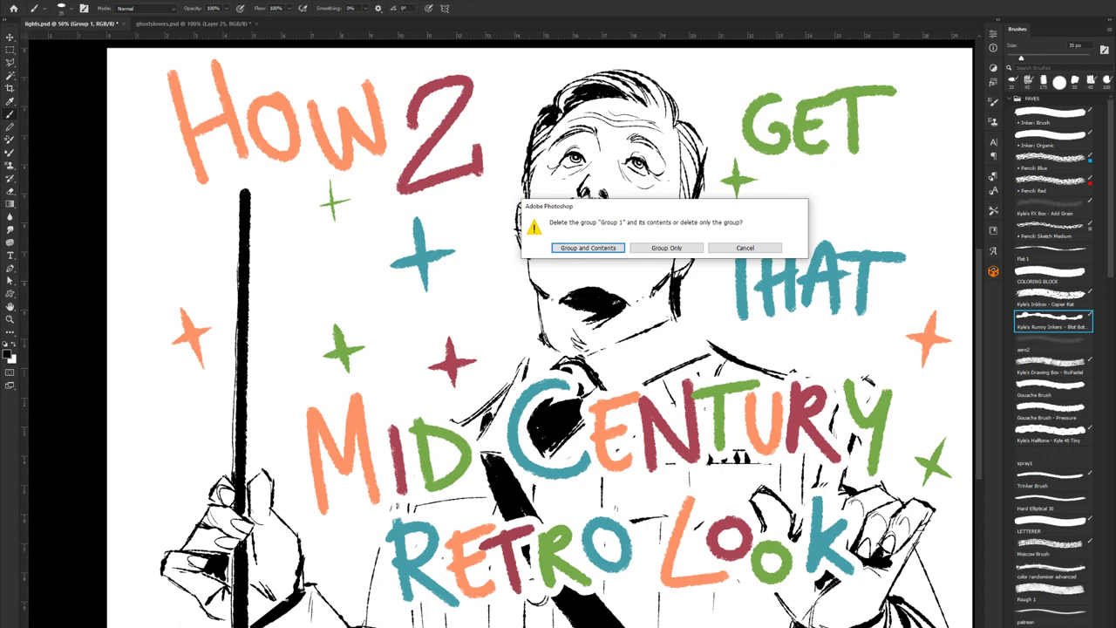
left_click(584, 253)
key("ctrl+z")
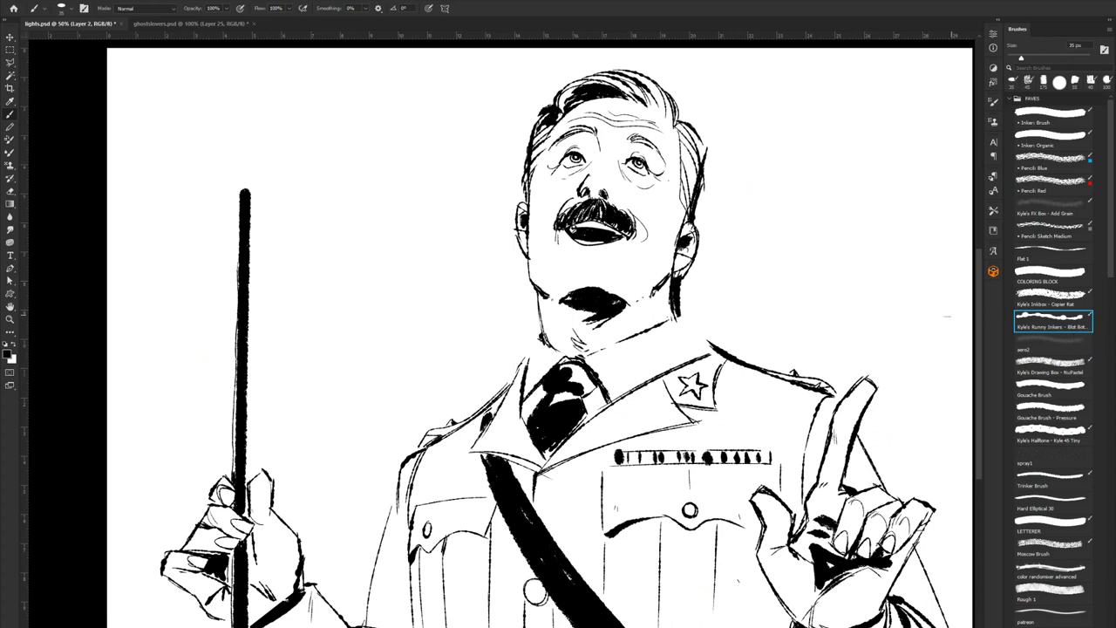
Step: Try a looping stroke beside the head with the Kyle's Runny Inkers brush and undo it
mouse_move(731, 215)
left_mouse_down()
mouse_move(806, 177)
mouse_move(846, 234)
mouse_move(887, 307)
left_mouse_up()
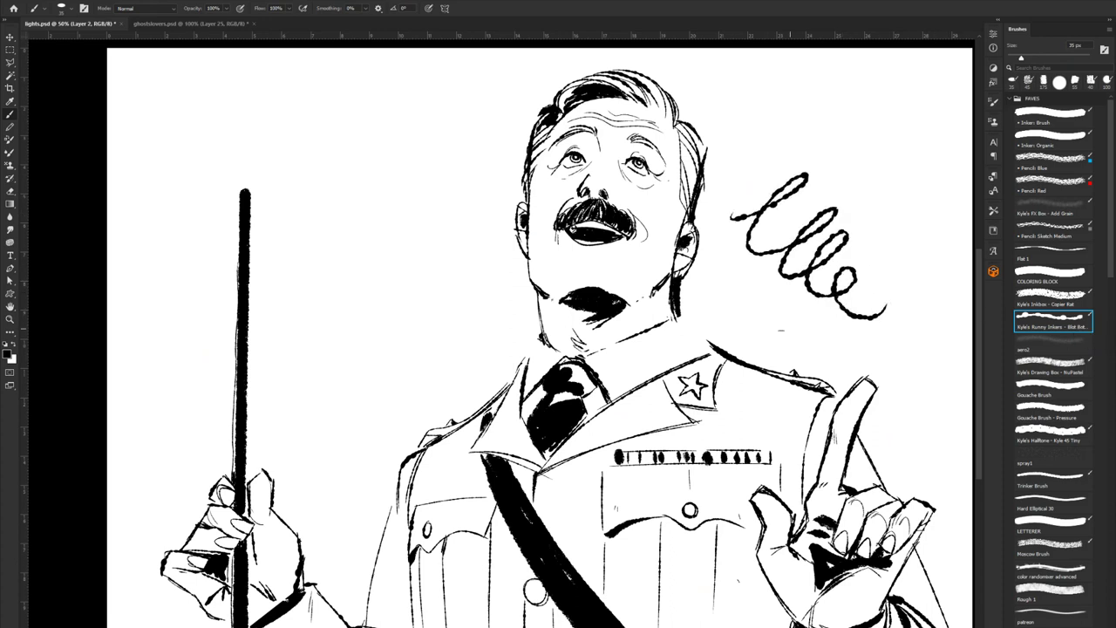
key("ctrl+u")
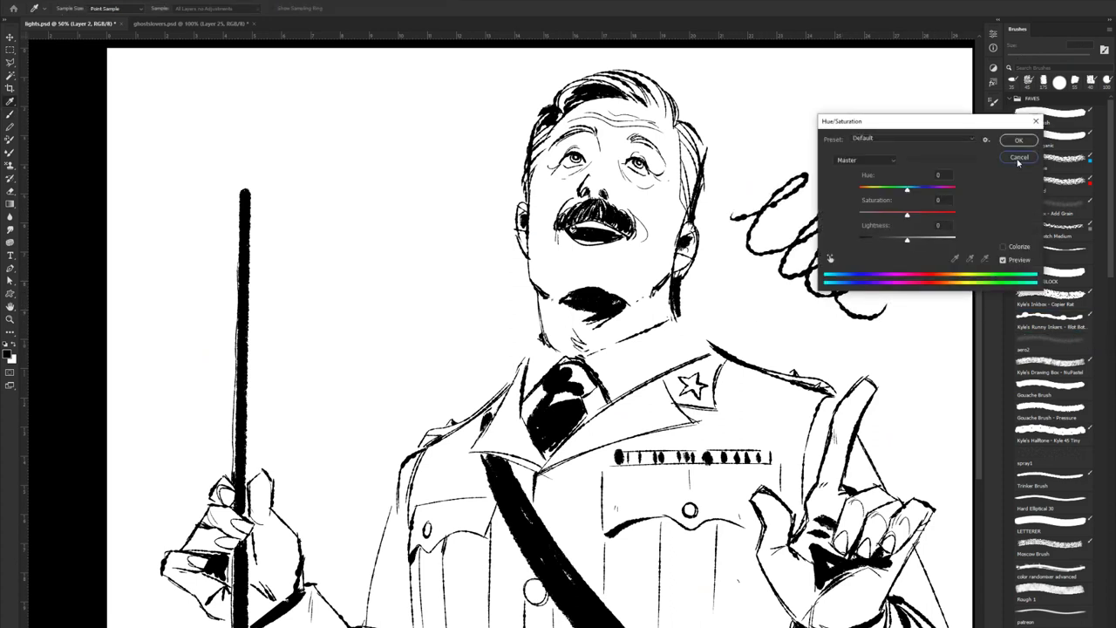
left_click(1017, 162)
key("ctrl+z")
Step: Try more test strokes on both sides of the figure with the same inking brush, undoing them all
left_click_drag(340, 371, 475, 344)
key("ctrl+z")
left_click_drag(729, 291, 776, 198)
mouse_move(803, 245)
left_mouse_down()
mouse_move(868, 249)
mouse_move(915, 232)
left_mouse_up()
key("ctrl+z")
left_click_drag(330, 384, 407, 271)
mouse_move(377, 392)
left_mouse_down()
mouse_move(445, 349)
mouse_move(490, 370)
left_mouse_up()
key("ctrl+z")
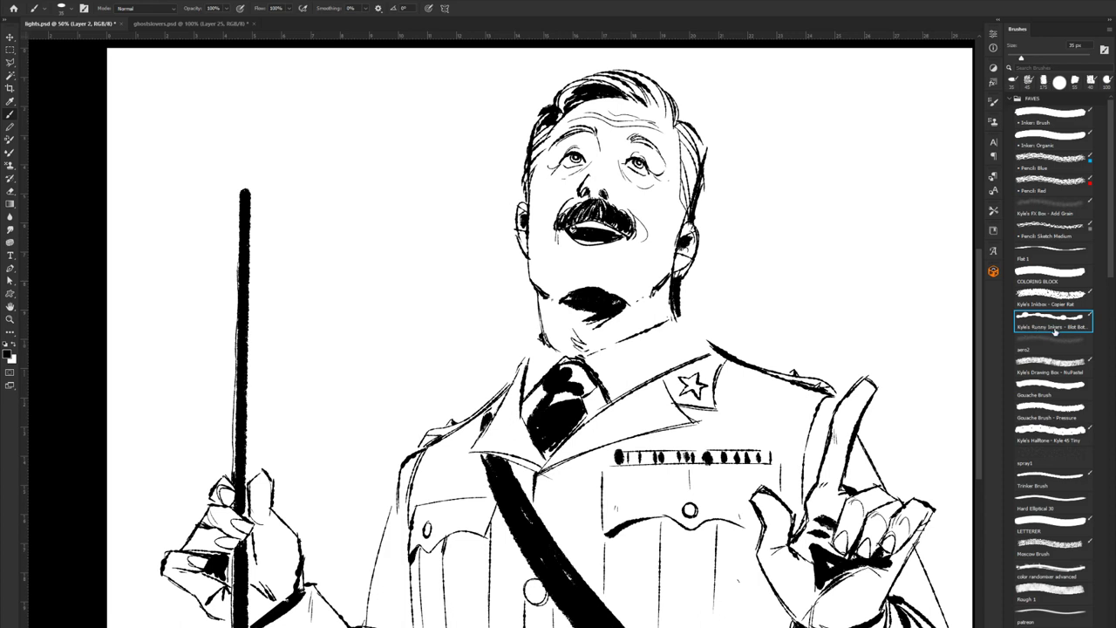
mouse_move(733, 261)
left_mouse_down()
mouse_move(791, 201)
mouse_move(865, 343)
left_mouse_up()
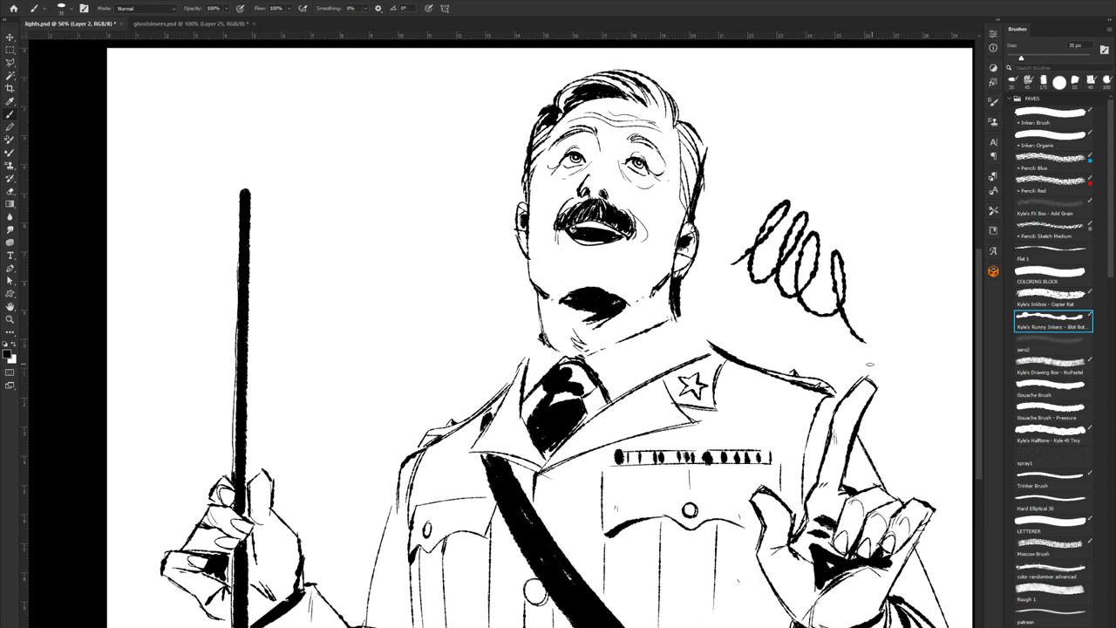
key("ctrl+z")
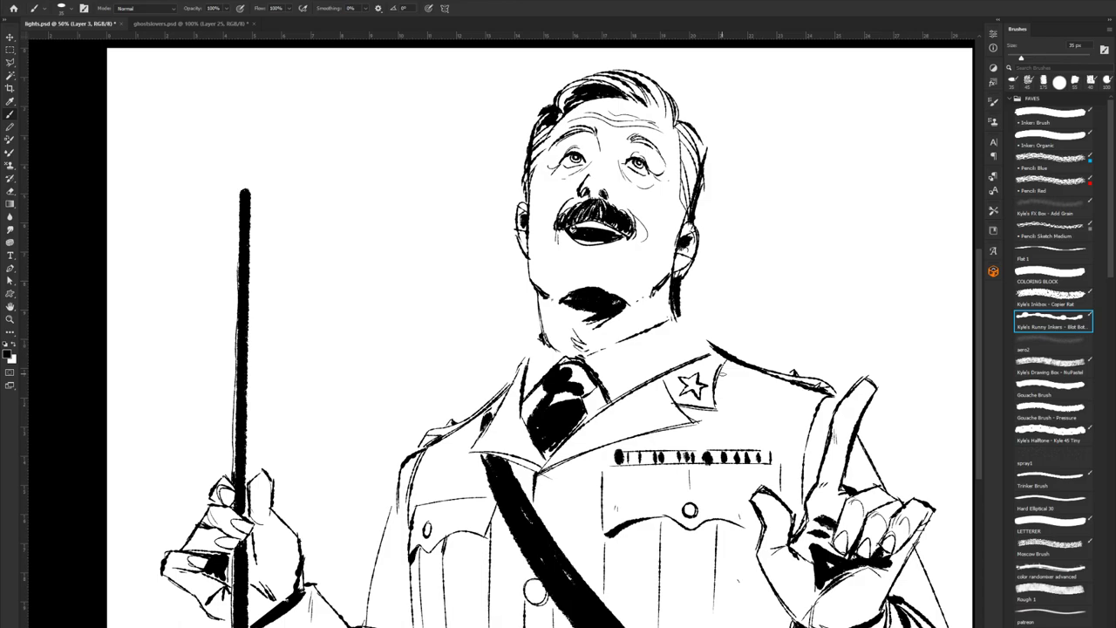
Step: Switch to Firefox, search Google Images for "50s retro art" in a new tab and look through the results
key("alt+Tab")
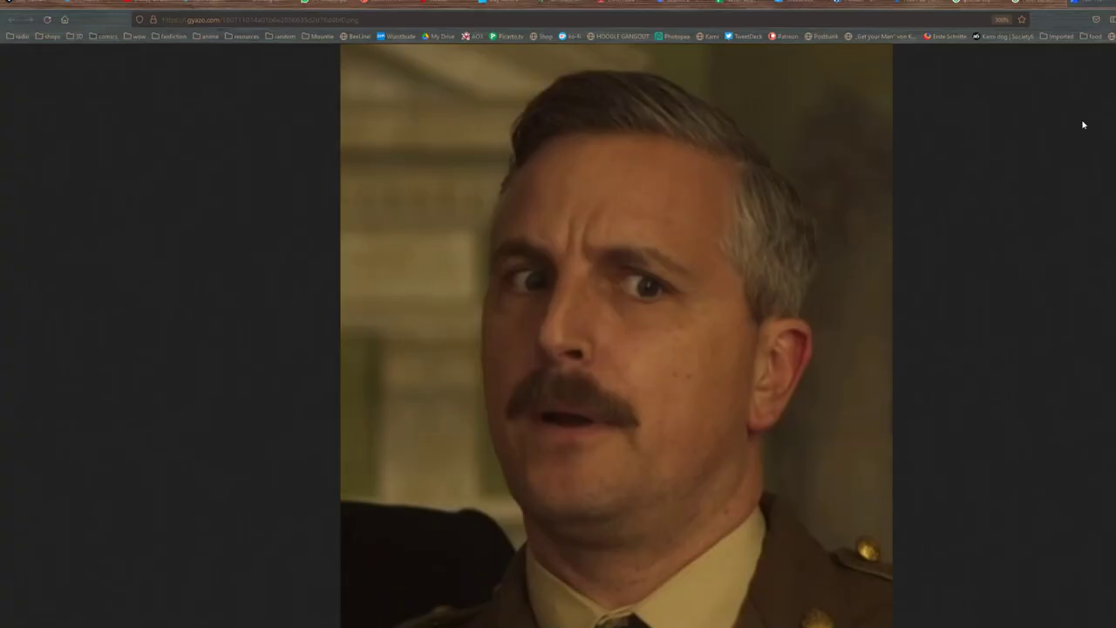
key("ctrl+t")
left_click(840, 19)
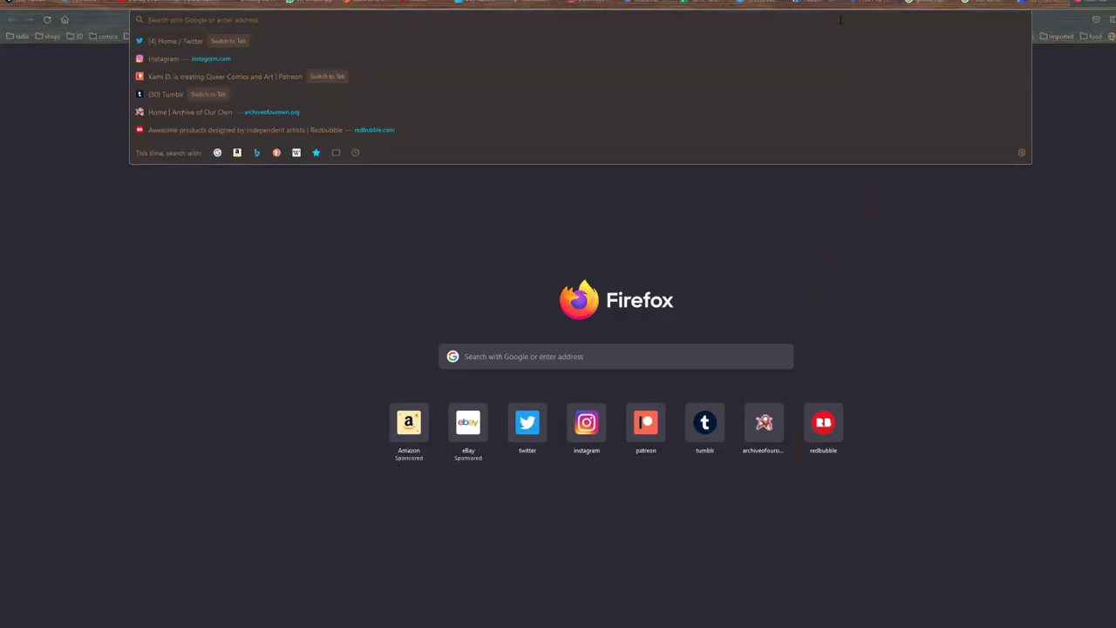
type("50s")
type(" police officer")
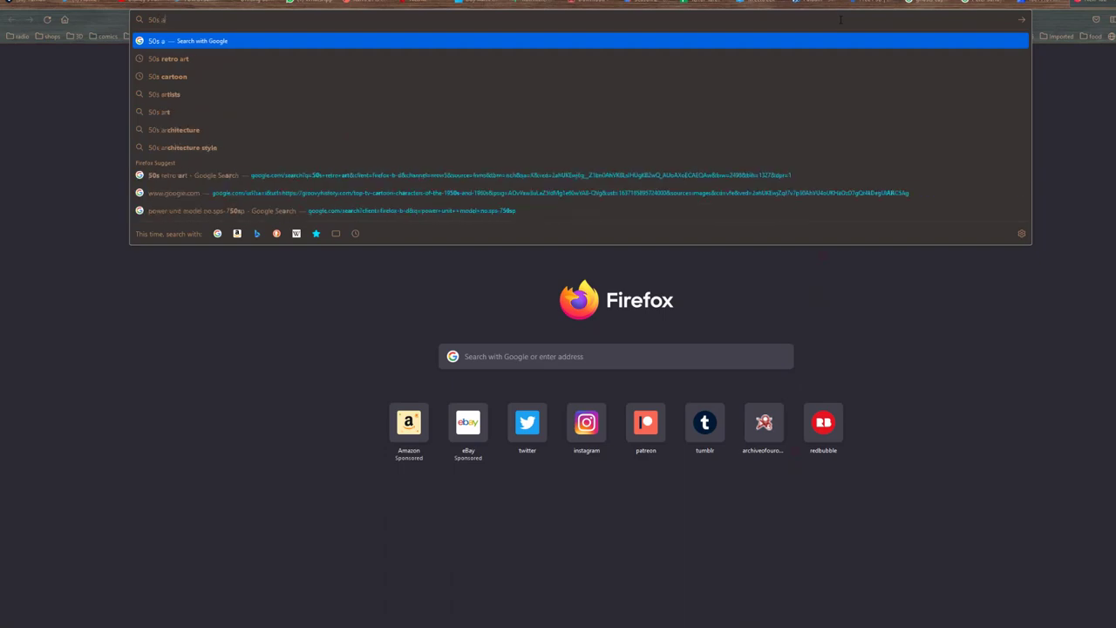
key("Return")
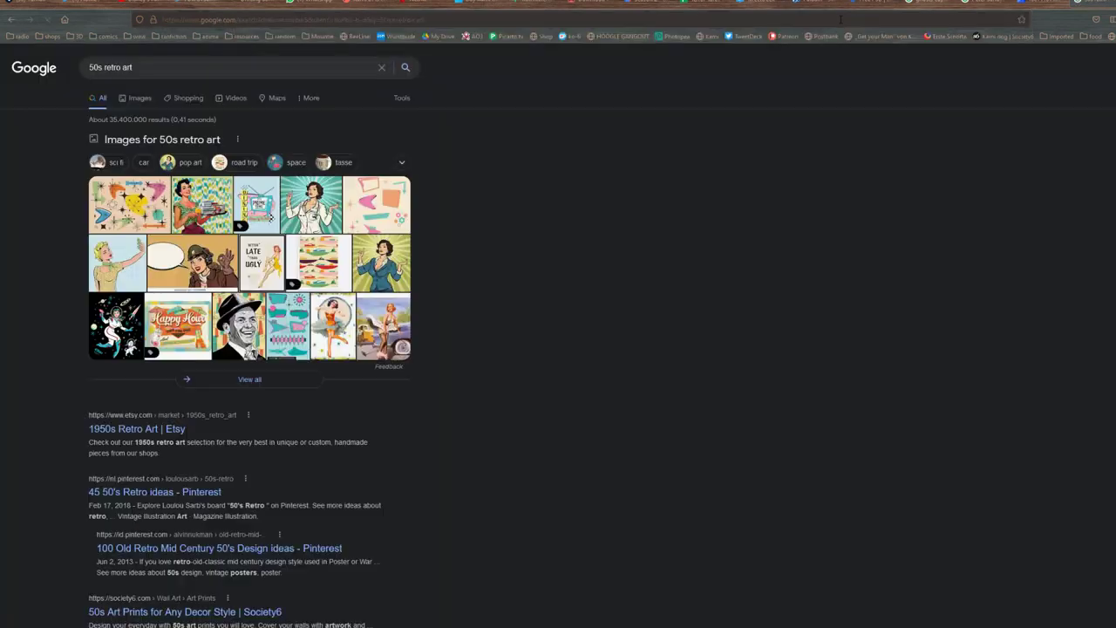
left_click(132, 103)
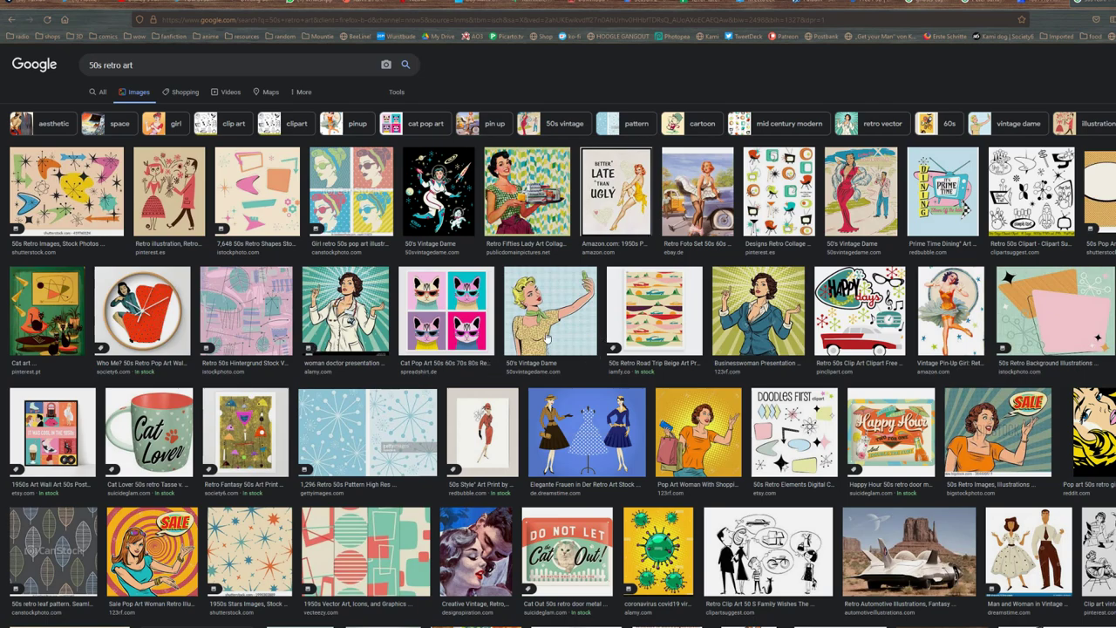
scroll(548, 337, "down", 2)
scroll(547, 338, "up", 2)
scroll(547, 337, "down", 2)
scroll(574, 342, "up", 2)
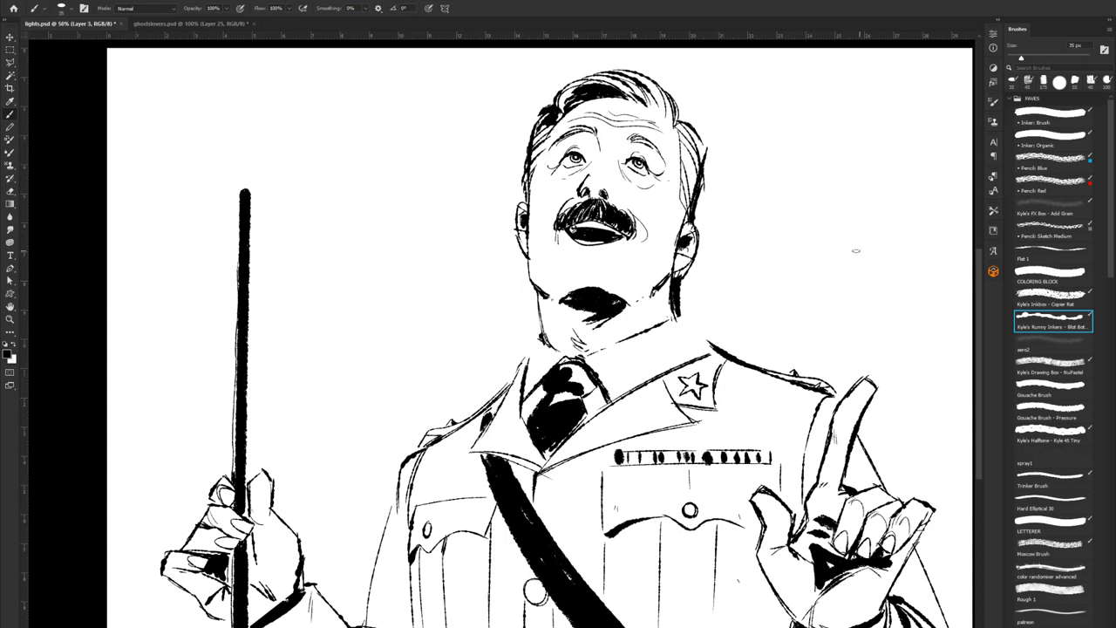
Step: Sample the orange skin tone from the other open illustration and paint the officer's face, neck and ears with the COLORING BLOCK brush
left_click(209, 24)
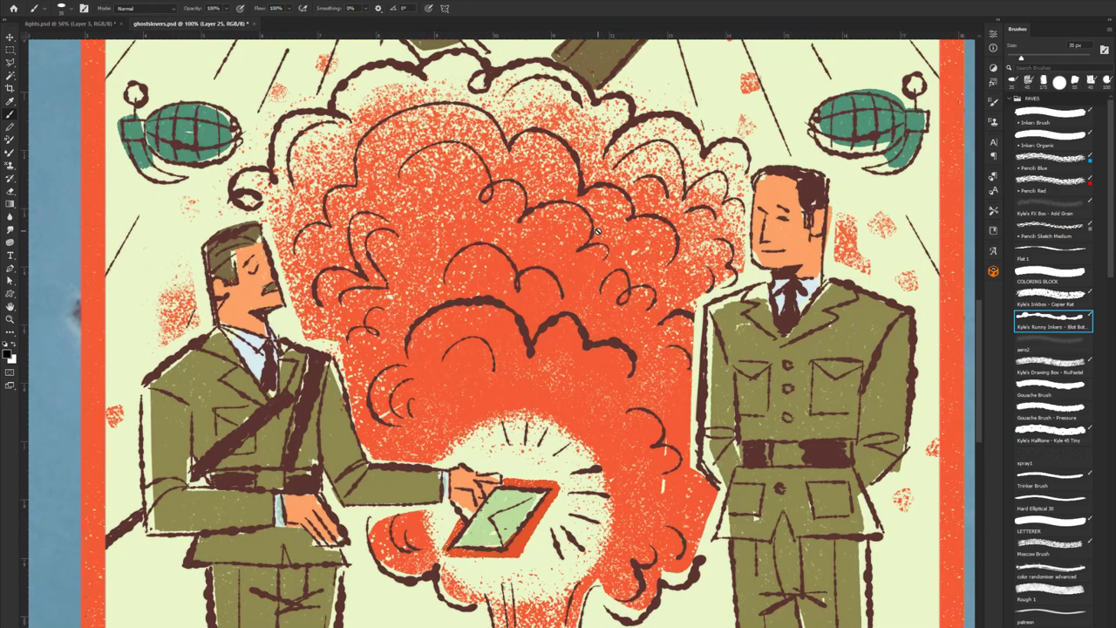
left_click(774, 193, "alt")
left_click(79, 24)
left_click(1054, 277)
mouse_move(539, 161)
left_mouse_down()
mouse_move(537, 275)
mouse_move(589, 113)
mouse_move(540, 275)
mouse_move(567, 309)
mouse_move(571, 188)
mouse_move(600, 305)
mouse_move(667, 309)
mouse_move(680, 229)
mouse_move(555, 288)
mouse_move(571, 342)
mouse_move(601, 325)
mouse_move(658, 347)
left_mouse_up()
left_click_drag(603, 106, 654, 231)
mouse_move(656, 134)
left_mouse_down()
mouse_move(673, 174)
mouse_move(662, 153)
left_mouse_up()
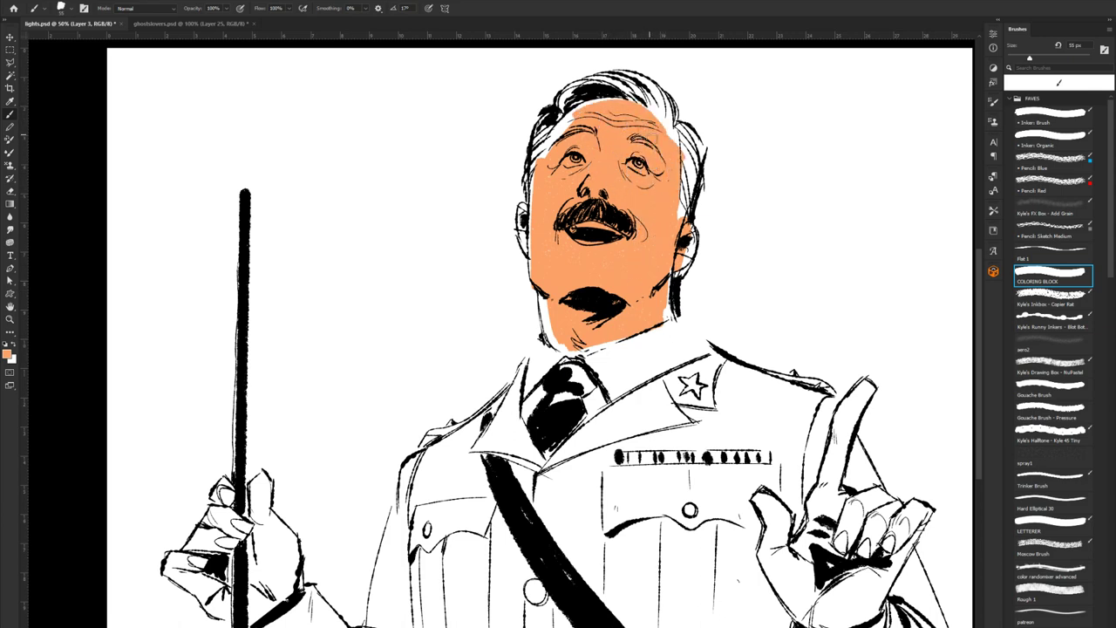
left_click_drag(527, 215, 527, 250)
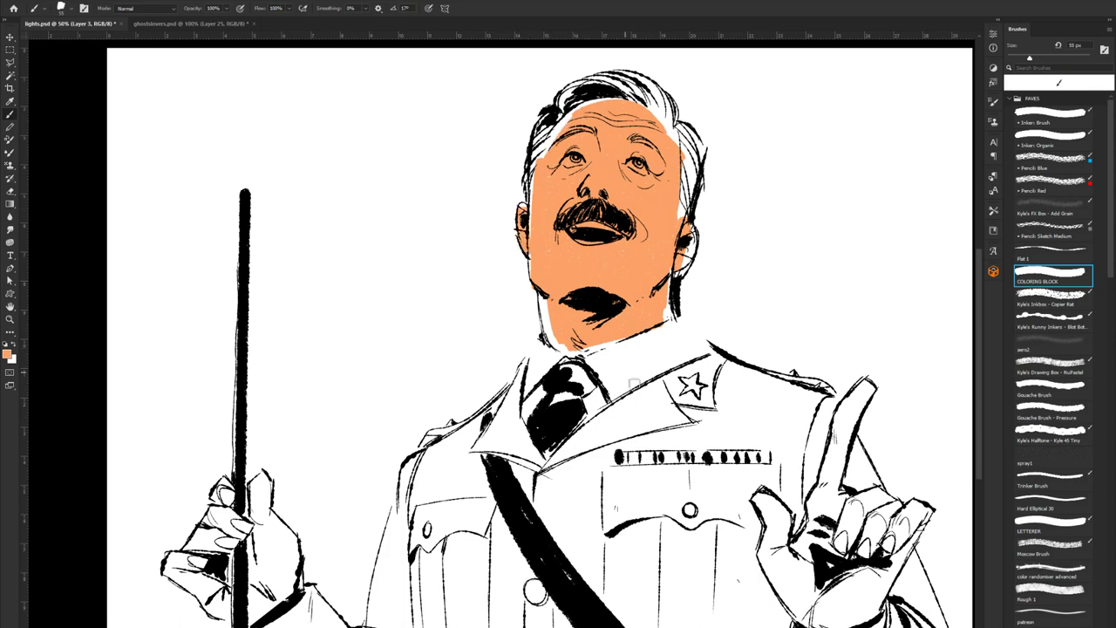
left_click_drag(691, 233, 684, 266)
Step: Paint both of the officer's hands in the same orange skin tone
mouse_move(205, 536)
left_mouse_down()
mouse_move(197, 541)
mouse_move(239, 546)
mouse_move(224, 514)
mouse_move(246, 527)
mouse_move(218, 534)
left_mouse_up()
mouse_move(220, 494)
left_mouse_down()
mouse_move(230, 497)
mouse_move(203, 570)
mouse_move(175, 563)
mouse_move(222, 601)
mouse_move(229, 558)
left_mouse_up()
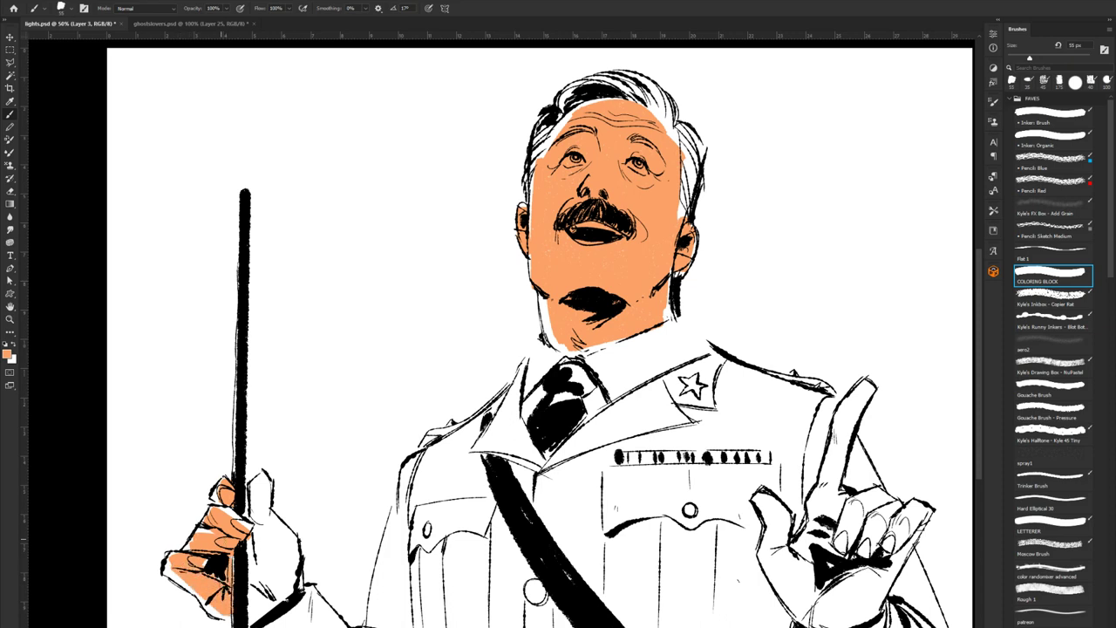
mouse_move(254, 522)
left_mouse_down()
mouse_move(262, 613)
mouse_move(259, 482)
mouse_move(272, 521)
mouse_move(260, 512)
mouse_move(291, 544)
mouse_move(281, 581)
mouse_move(259, 555)
mouse_move(257, 604)
left_mouse_up()
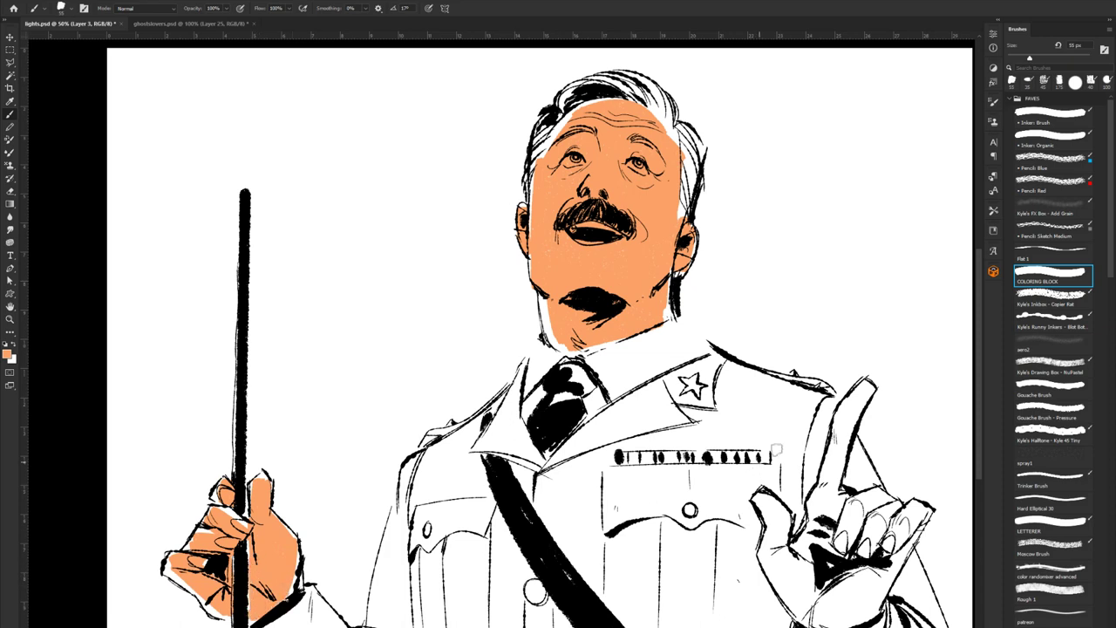
mouse_move(861, 395)
left_mouse_down()
mouse_move(820, 506)
mouse_move(833, 519)
mouse_move(885, 505)
mouse_move(872, 548)
mouse_move(837, 532)
mouse_move(890, 565)
mouse_move(911, 516)
mouse_move(877, 580)
mouse_move(802, 516)
mouse_move(829, 525)
mouse_move(811, 566)
mouse_move(772, 511)
mouse_move(759, 519)
mouse_move(781, 520)
mouse_move(773, 567)
mouse_move(798, 609)
mouse_move(815, 602)
mouse_move(820, 574)
mouse_move(832, 591)
mouse_move(872, 601)
mouse_move(886, 562)
mouse_move(843, 547)
left_mouse_up()
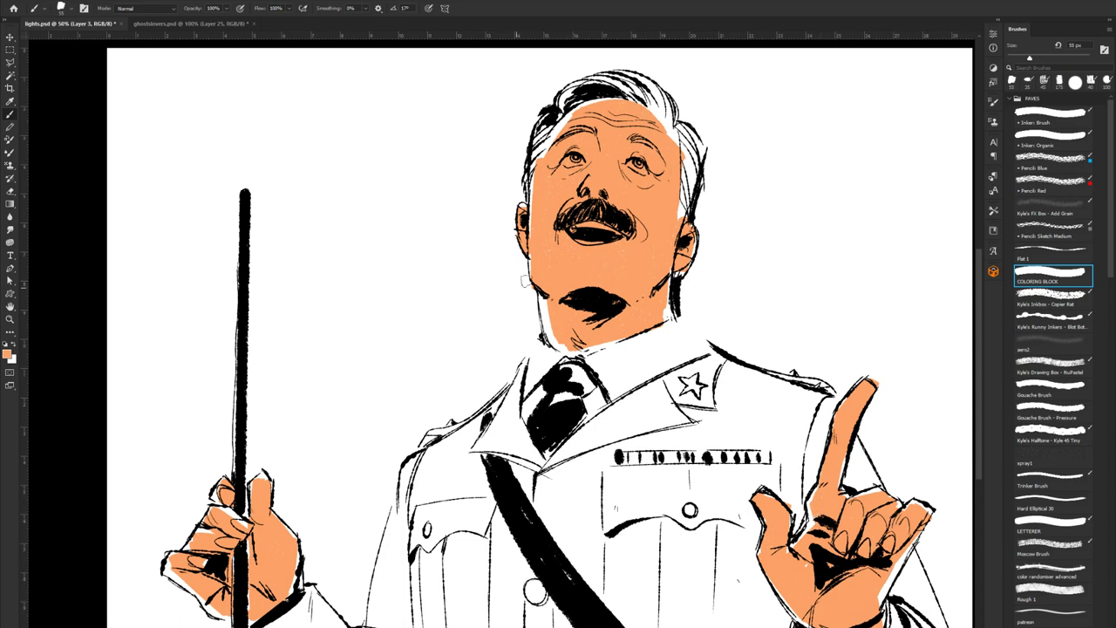
Step: Paint the teeth and the whites of the eyes in the white background colour
key("x")
left_click_drag(572, 231, 617, 228)
left_click_drag(574, 234, 617, 229)
mouse_move(631, 162)
left_mouse_down()
mouse_move(645, 159)
mouse_move(638, 165)
left_mouse_up()
key("x")
Step: Sample the olive-brown hair colour from the other illustration and paint the officer's hair with it
left_click(198, 23)
left_click(248, 256, "alt")
left_click(91, 24)
mouse_move(534, 148)
left_mouse_down()
mouse_move(562, 101)
mouse_move(621, 80)
mouse_move(671, 109)
mouse_move(645, 96)
mouse_move(679, 130)
mouse_move(690, 203)
mouse_move(681, 140)
mouse_move(702, 157)
left_mouse_up()
left_click_drag(534, 147, 527, 204)
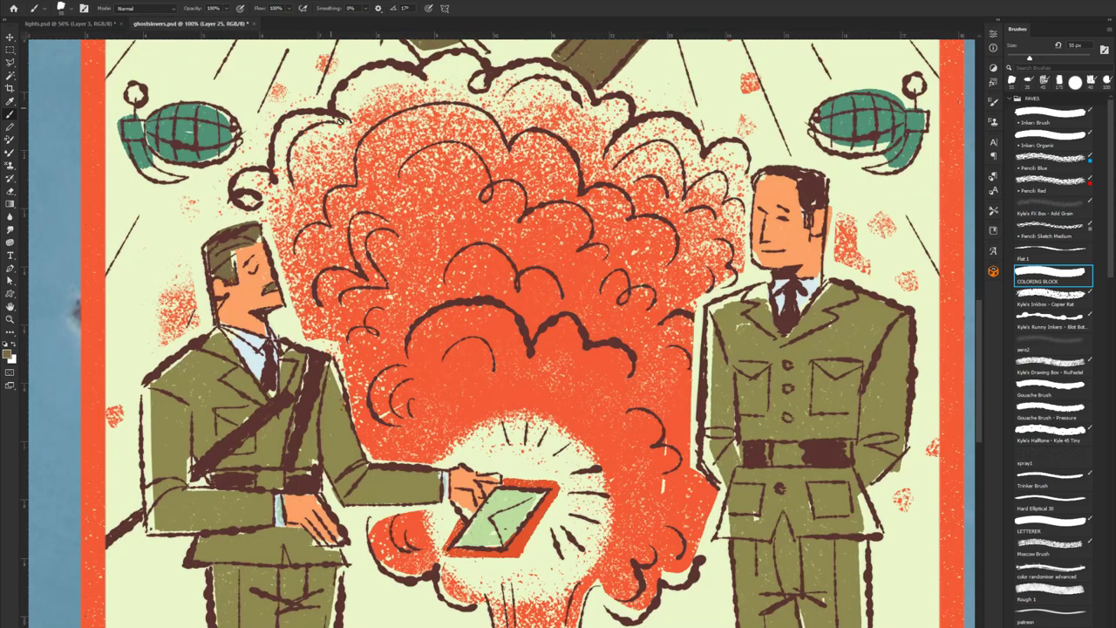
Step: Sample the olive uniform green from the other illustration and paint the jacket's lapels and upper chest
left_click(196, 24)
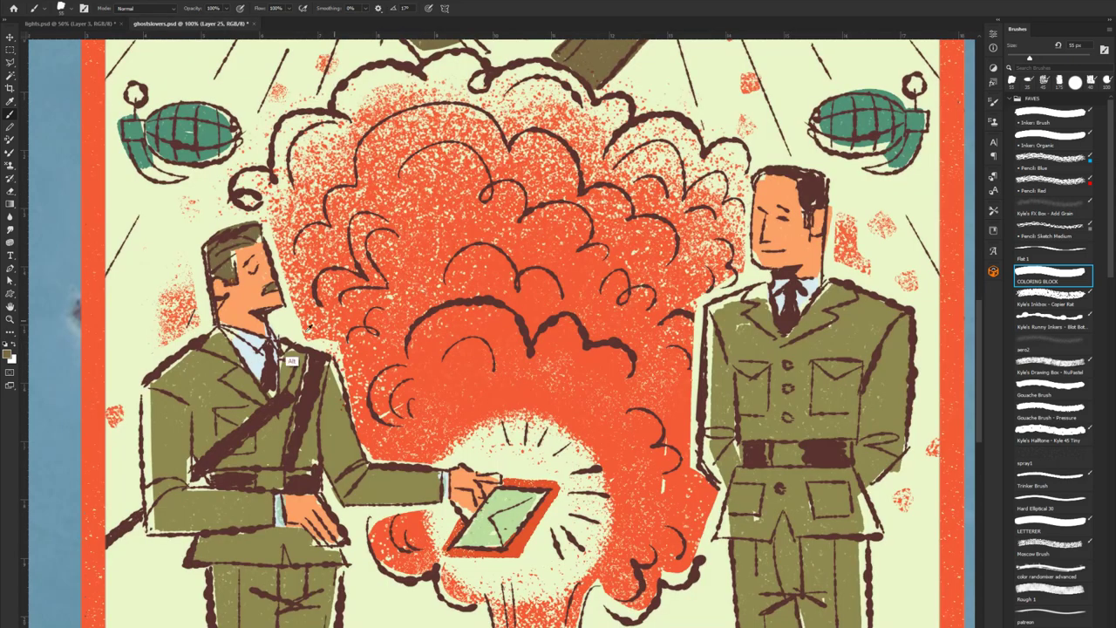
left_click(72, 24)
left_click_drag(406, 458, 499, 416)
left_click_drag(443, 481, 502, 422)
left_click_drag(516, 378, 509, 457)
mouse_move(520, 416)
left_mouse_down()
mouse_move(553, 498)
mouse_move(536, 505)
left_mouse_up()
left_click_drag(484, 446, 514, 493)
mouse_move(389, 506)
left_mouse_down()
mouse_move(418, 615)
mouse_move(527, 599)
mouse_move(533, 558)
left_mouse_up()
left_click_drag(523, 462, 580, 539)
mouse_move(546, 476)
left_mouse_down()
mouse_move(581, 542)
mouse_move(680, 382)
mouse_move(715, 391)
left_mouse_up()
left_click_drag(571, 522, 741, 401)
Step: Paint the lower jacket front, the area around the strap and the sleeve of the baton arm olive green
left_click_drag(388, 501, 393, 626)
mouse_move(405, 532)
left_mouse_down()
mouse_move(403, 589)
mouse_move(424, 625)
left_mouse_up()
left_click_drag(451, 580, 453, 626)
left_click_drag(468, 527, 471, 626)
left_click_drag(489, 581, 497, 626)
left_click_drag(515, 543, 504, 626)
left_click_drag(523, 586, 533, 626)
mouse_move(548, 593)
left_mouse_down()
mouse_move(555, 626)
mouse_move(568, 626)
left_mouse_up()
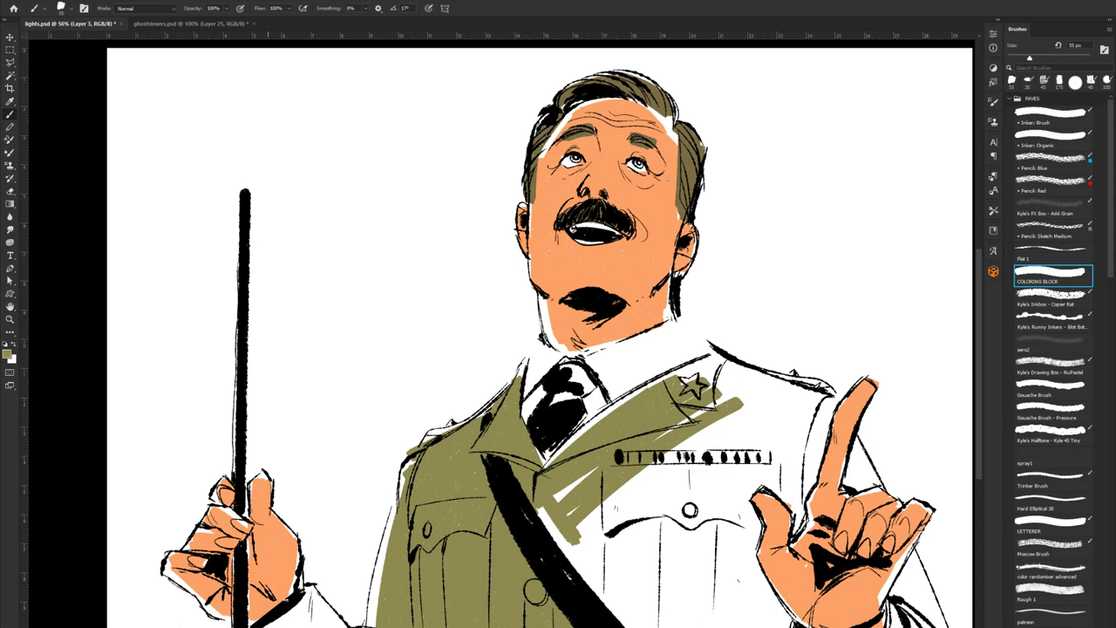
mouse_move(277, 599)
left_mouse_down()
mouse_move(305, 626)
mouse_move(345, 626)
left_mouse_up()
mouse_move(506, 525)
left_mouse_down()
mouse_move(547, 518)
mouse_move(582, 567)
left_mouse_up()
left_click_drag(577, 527, 582, 597)
mouse_move(602, 498)
left_mouse_down()
mouse_move(619, 624)
mouse_move(633, 626)
left_mouse_up()
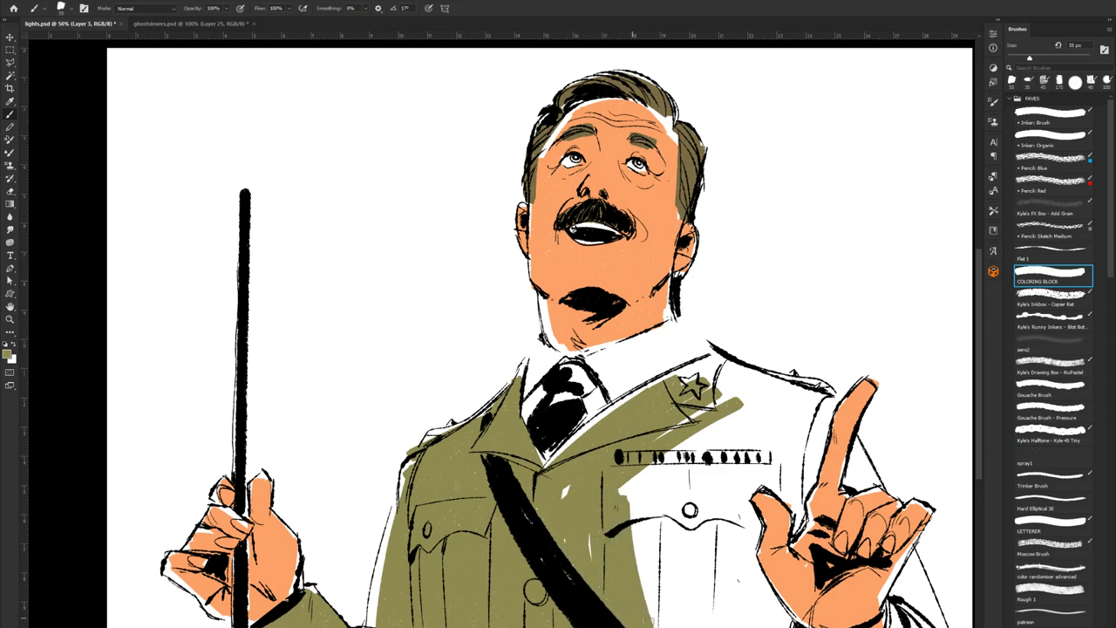
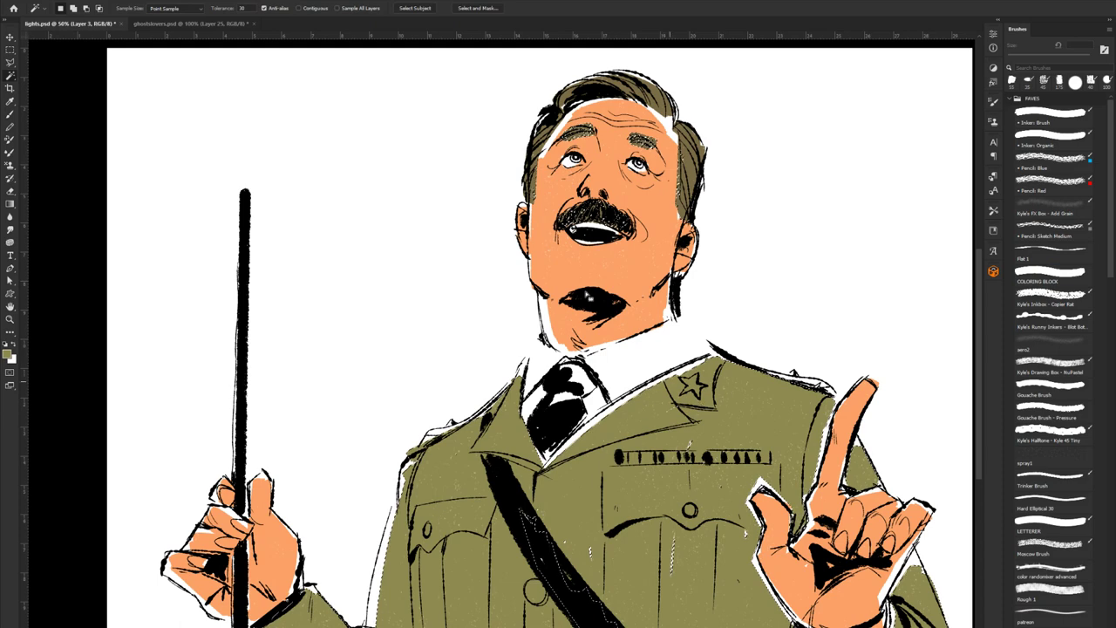
Step: Try selecting the olive jacket with the Magic Wand set to Contiguous, and drop the selection
left_click(299, 8)
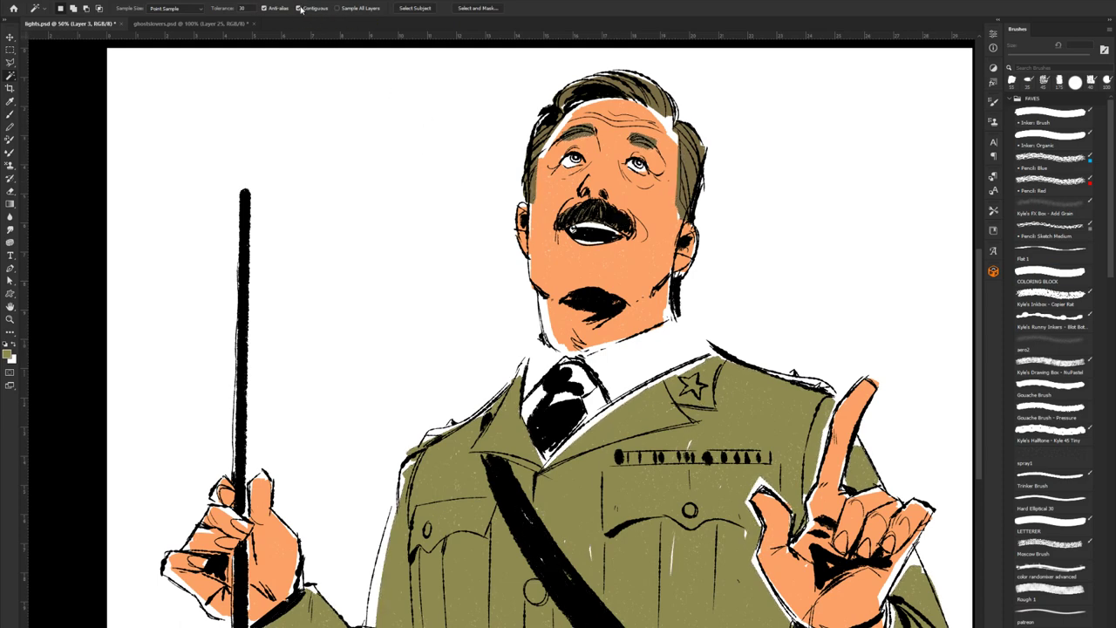
left_click(541, 540)
key("ctrl+d")
Step: Select the jacket's olive colour with Contiguous off, preview a Hue shift of +152, cancel it and deselect
left_click(310, 10)
left_click(441, 498)
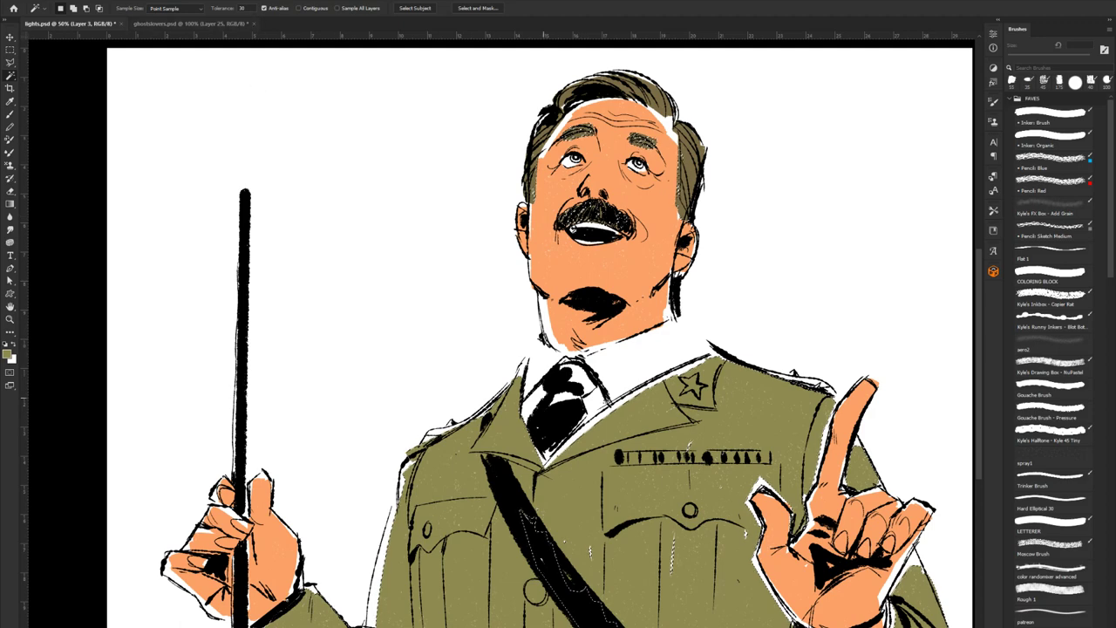
left_click_drag(607, 403, 611, 397)
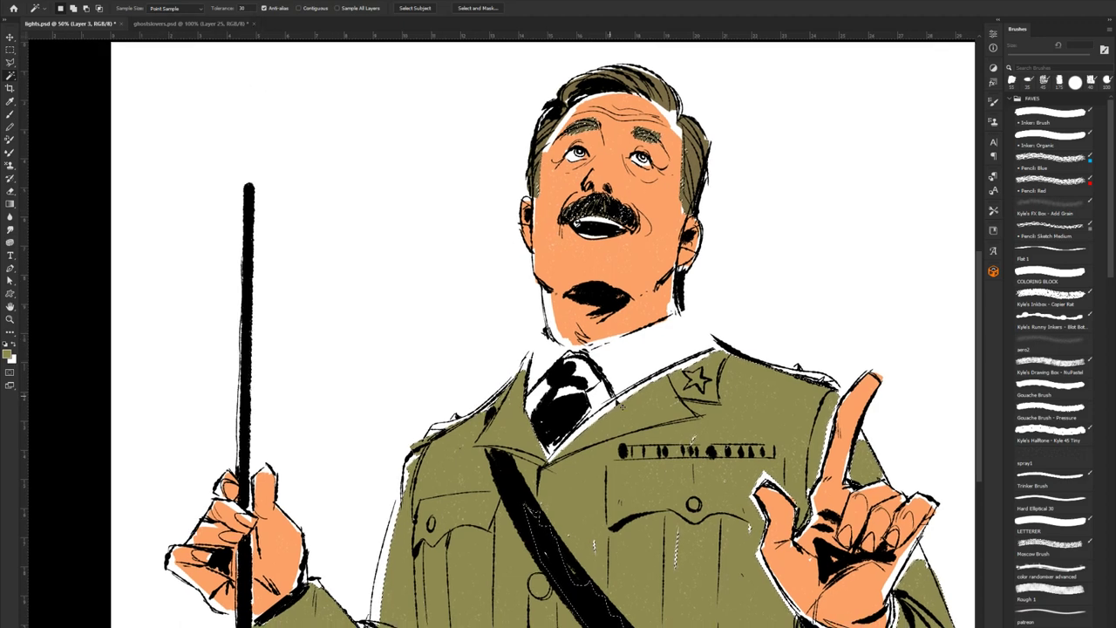
key("ctrl+u")
left_click_drag(906, 189, 950, 191)
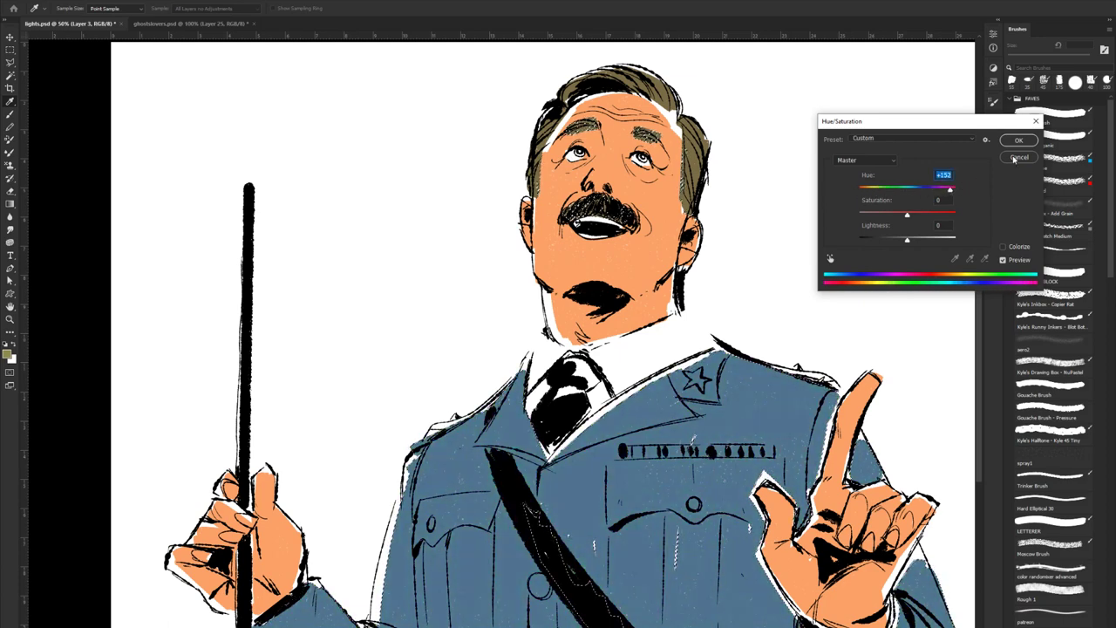
left_click(1019, 157)
key("ctrl+d")
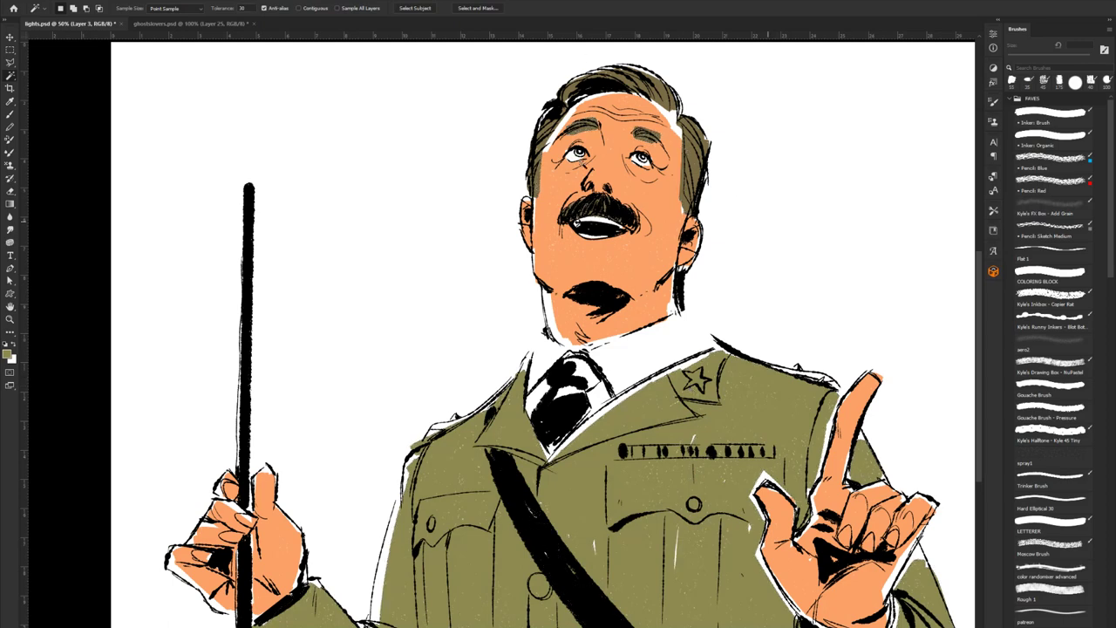
Step: Set the foreground colour to yellow #f6e739 and paint the lapel star and the ribbon bar with the brush
key("b")
left_click(546, 209, "alt")
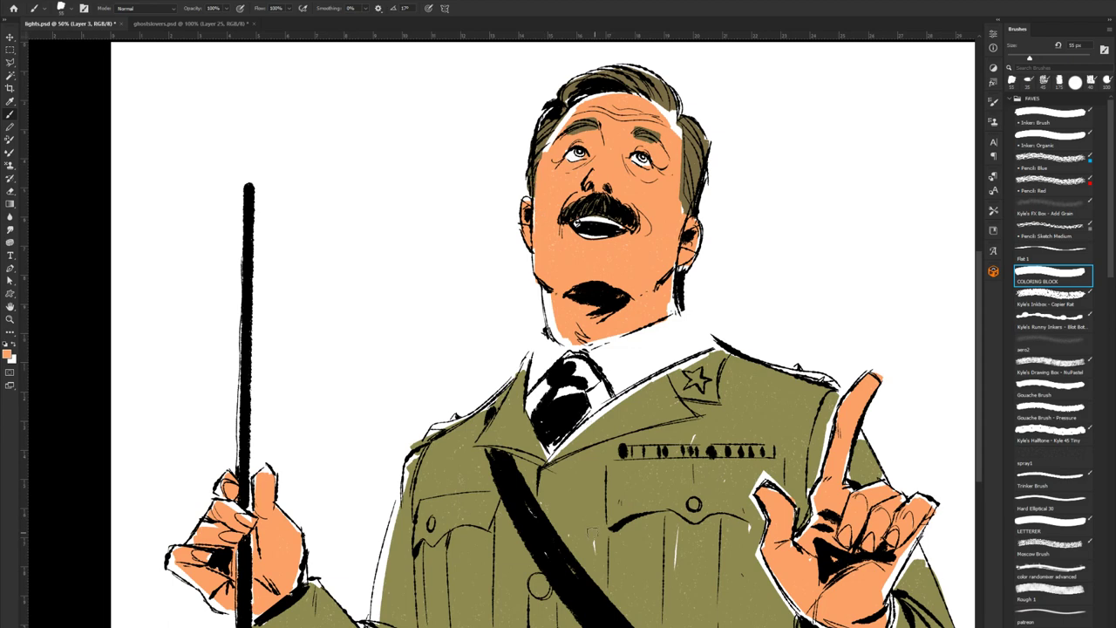
left_click(592, 539, "alt")
left_click(9, 352)
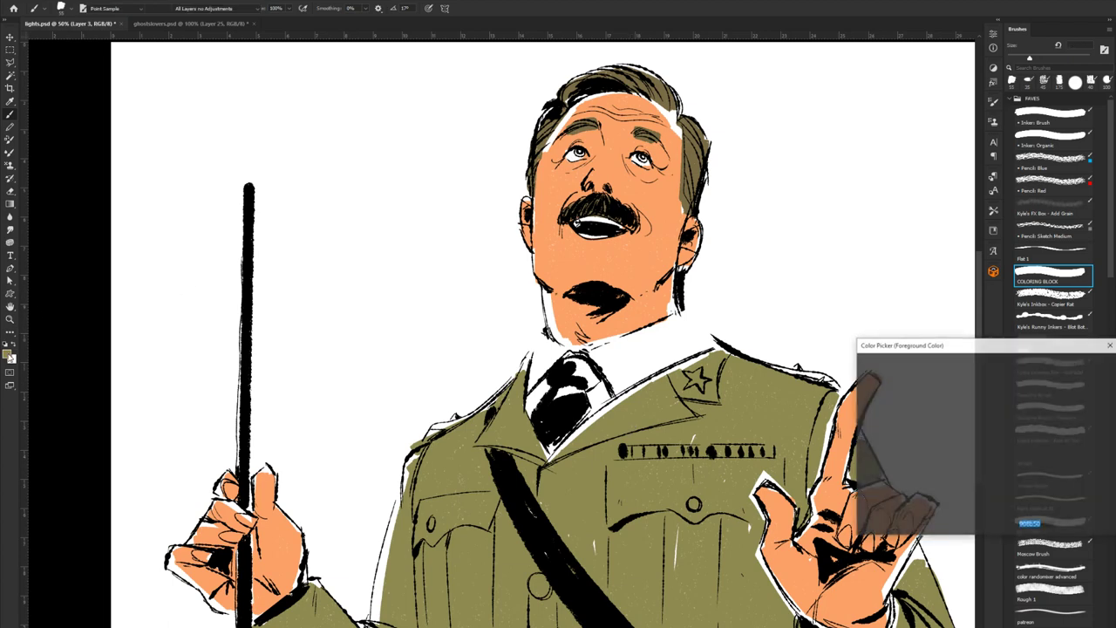
left_click(959, 383)
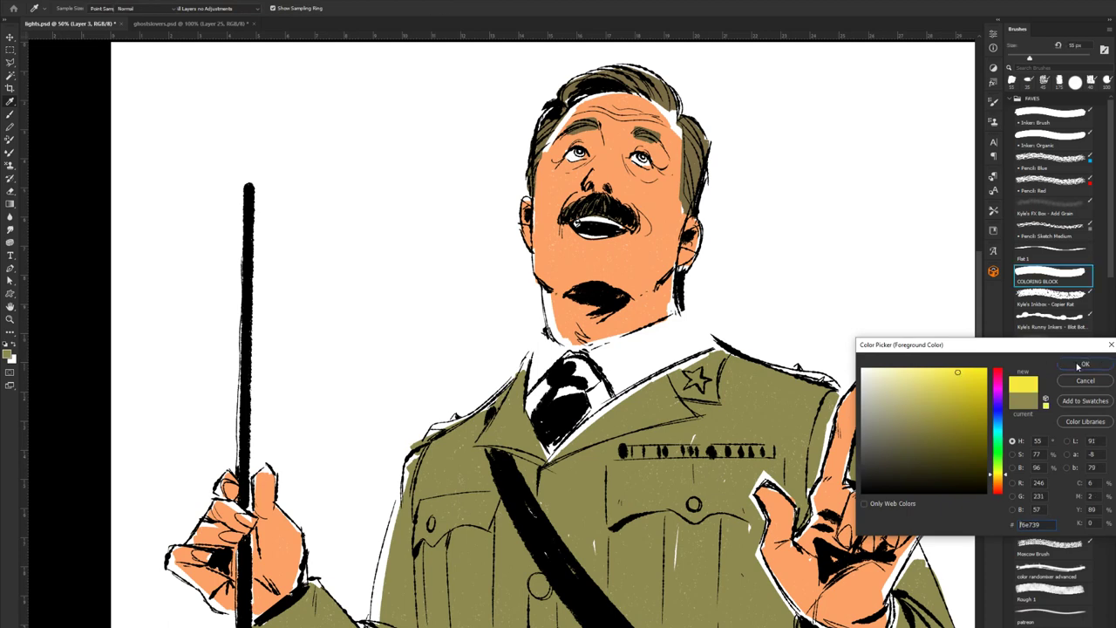
left_click(1085, 363)
left_click_drag(687, 383, 702, 380)
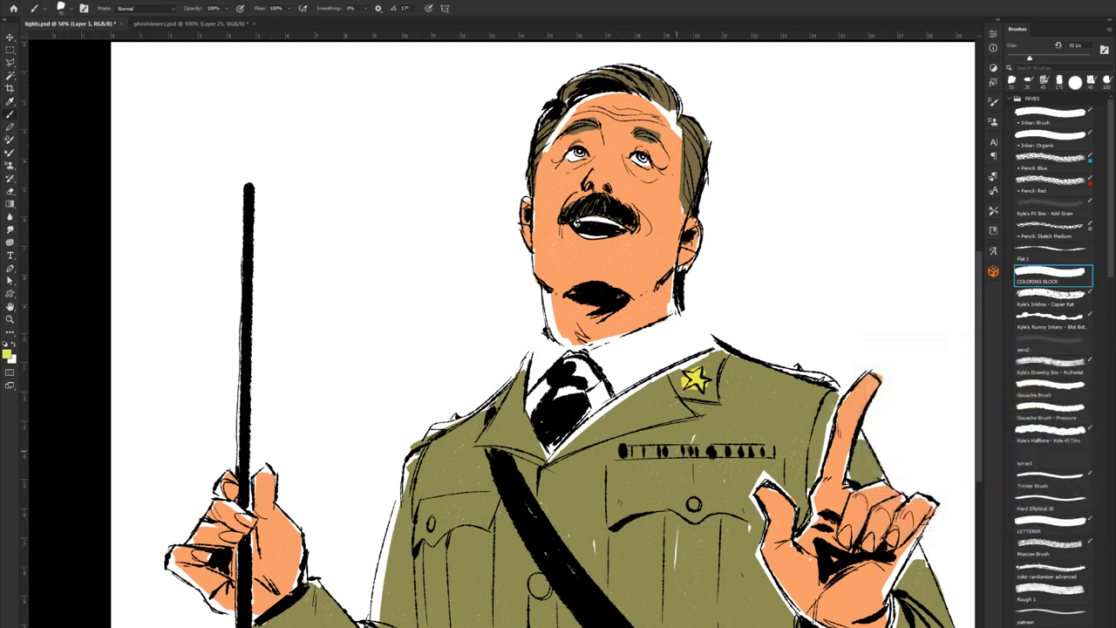
left_click_drag(624, 449, 756, 453)
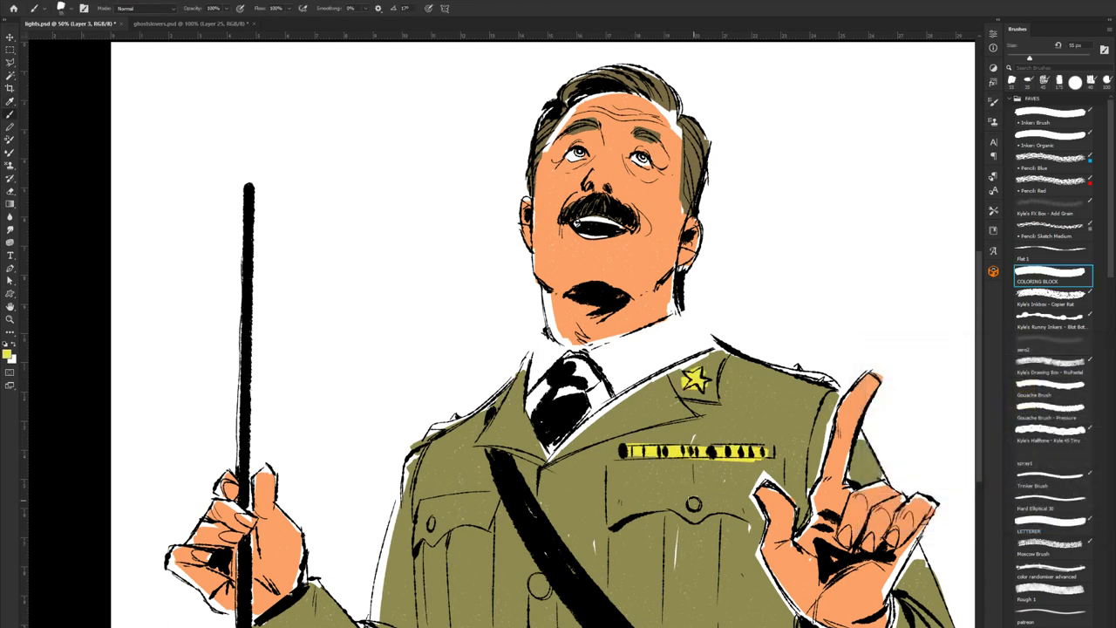
Step: Paint the pocket buttons and the jacket's front buttons in the same yellow
left_click_drag(691, 503, 698, 506)
left_click_drag(428, 524, 432, 529)
left_click_drag(558, 488, 559, 502)
left_click_drag(536, 579, 542, 588)
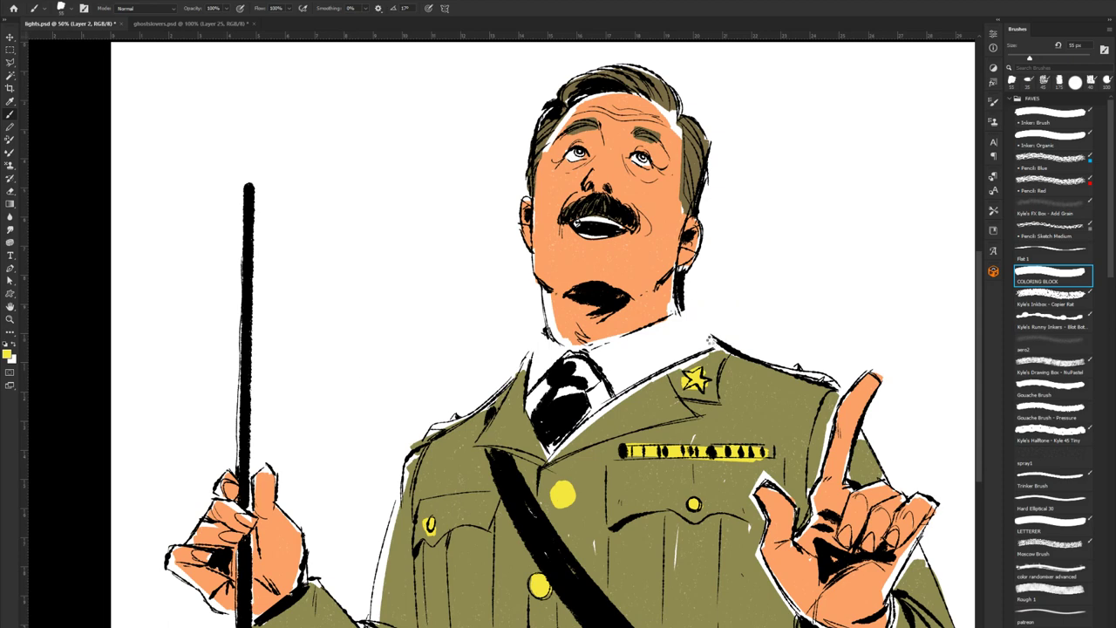
Step: Rotate the Vintage_Paper_5 texture by -90° and enlarge it until the paper covers the whole canvas
key("ctrl+t")
key("ctrl+minus")
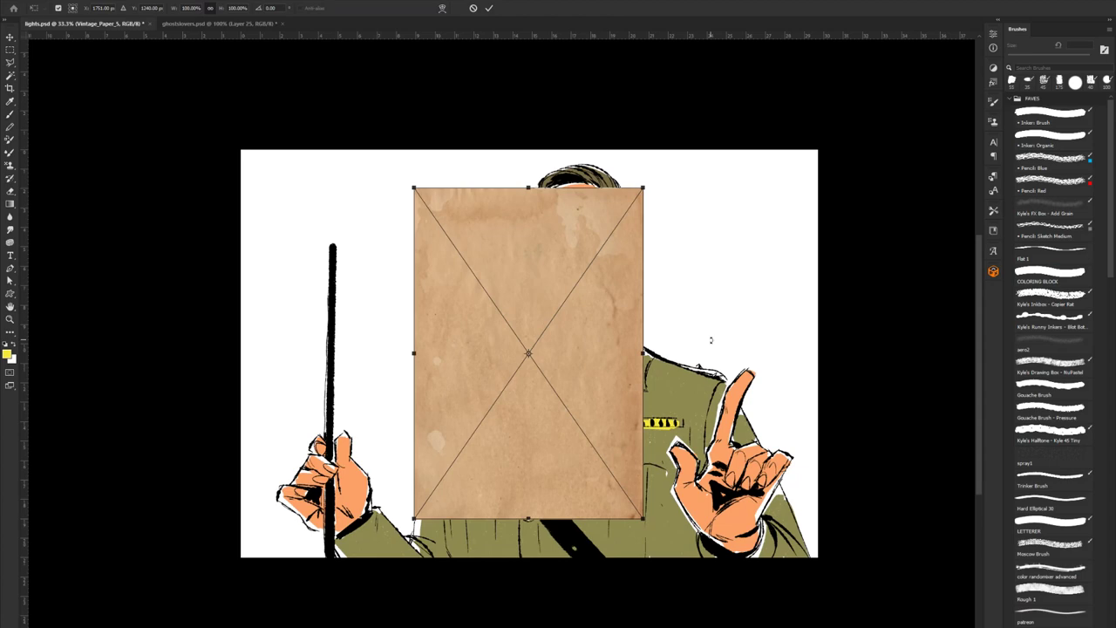
key("ctrl+plus")
left_click_drag(718, 91, 288, 173)
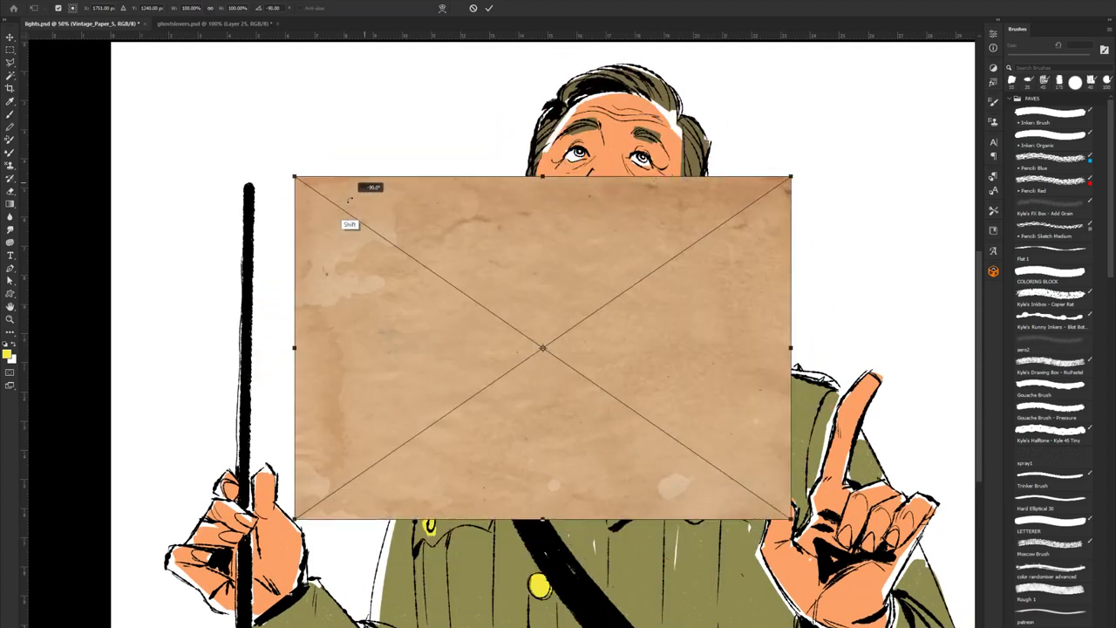
left_click_drag(790, 177, 966, 13)
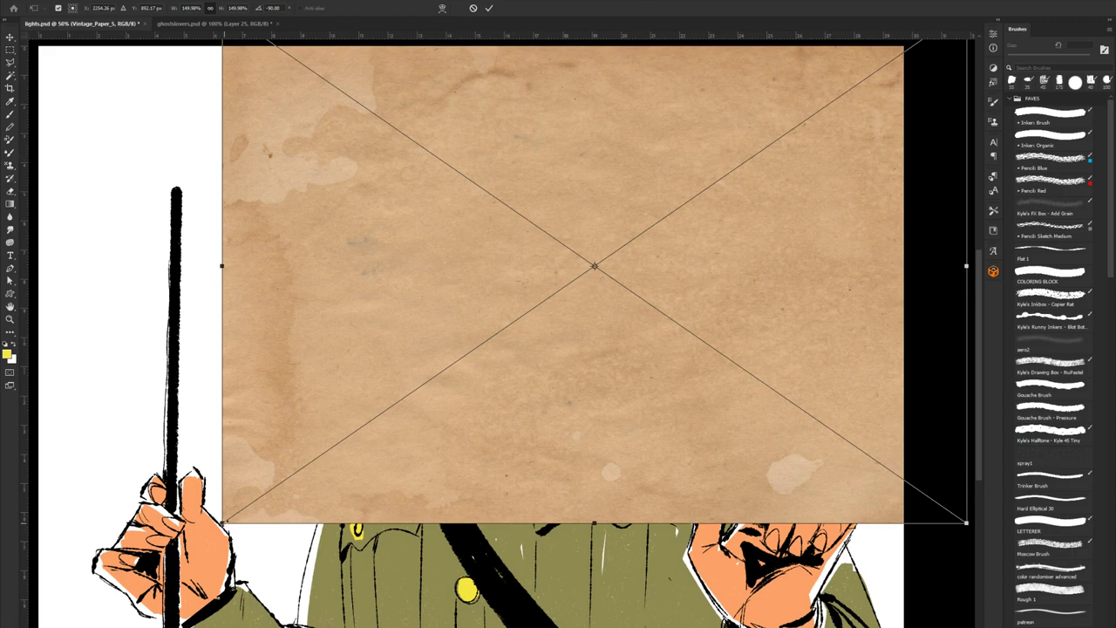
key("ctrl+minus")
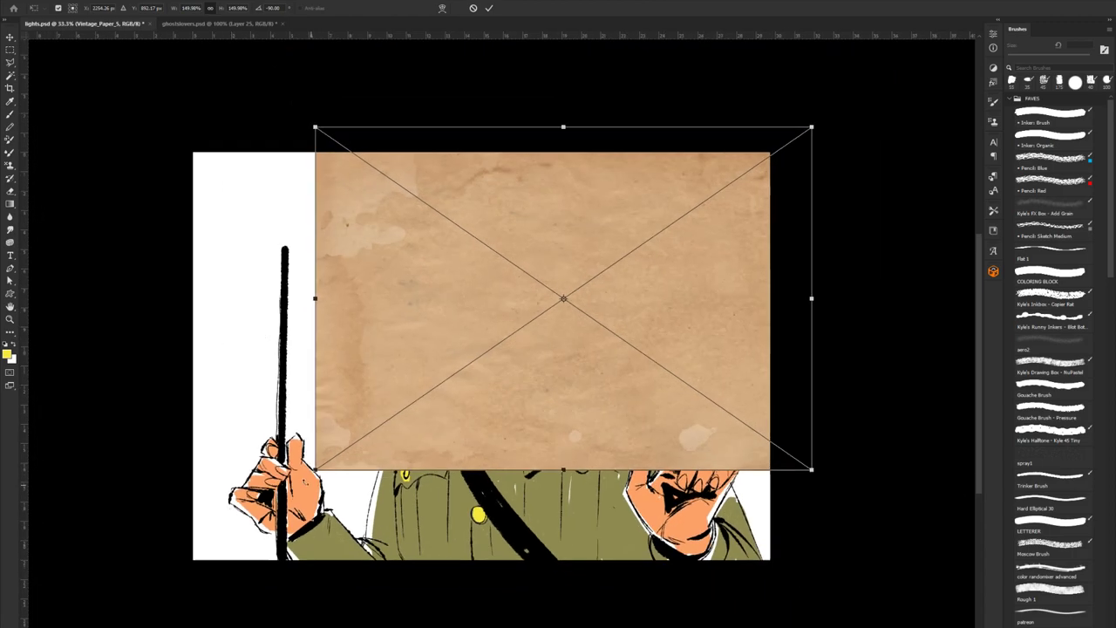
left_click_drag(314, 470, 159, 611)
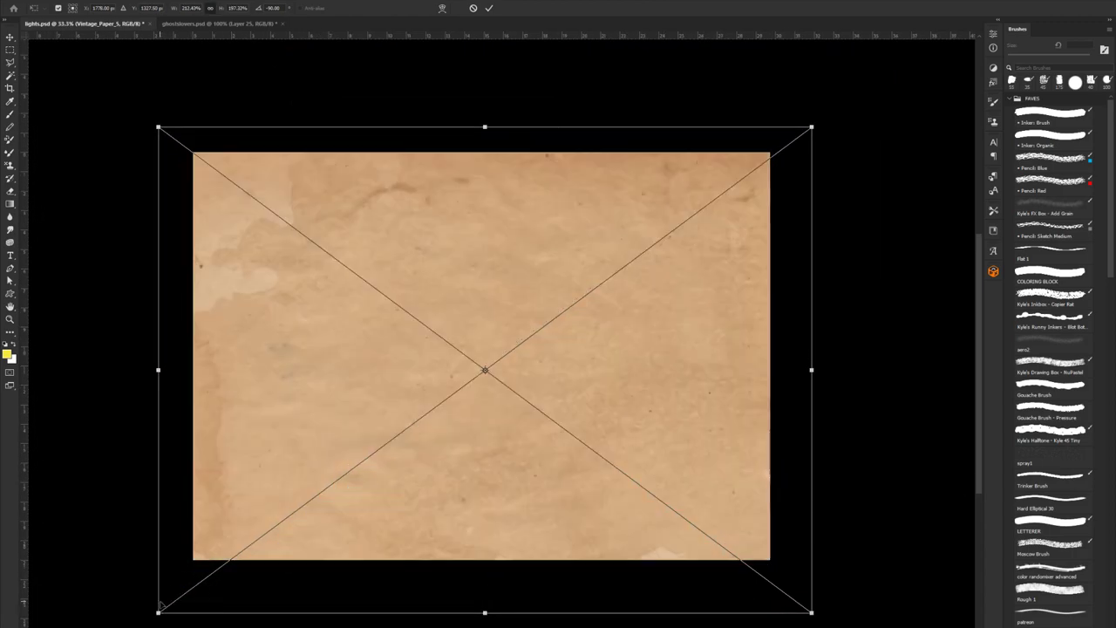
key("Return")
key("b")
key("ctrl+plus")
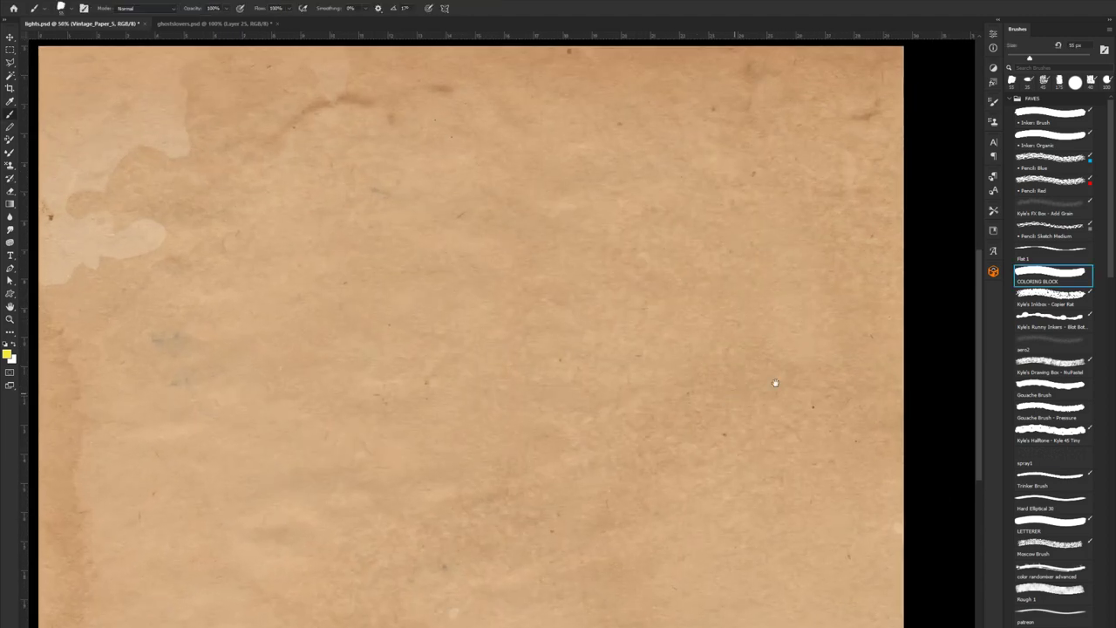
left_click_drag(775, 383, 828, 372)
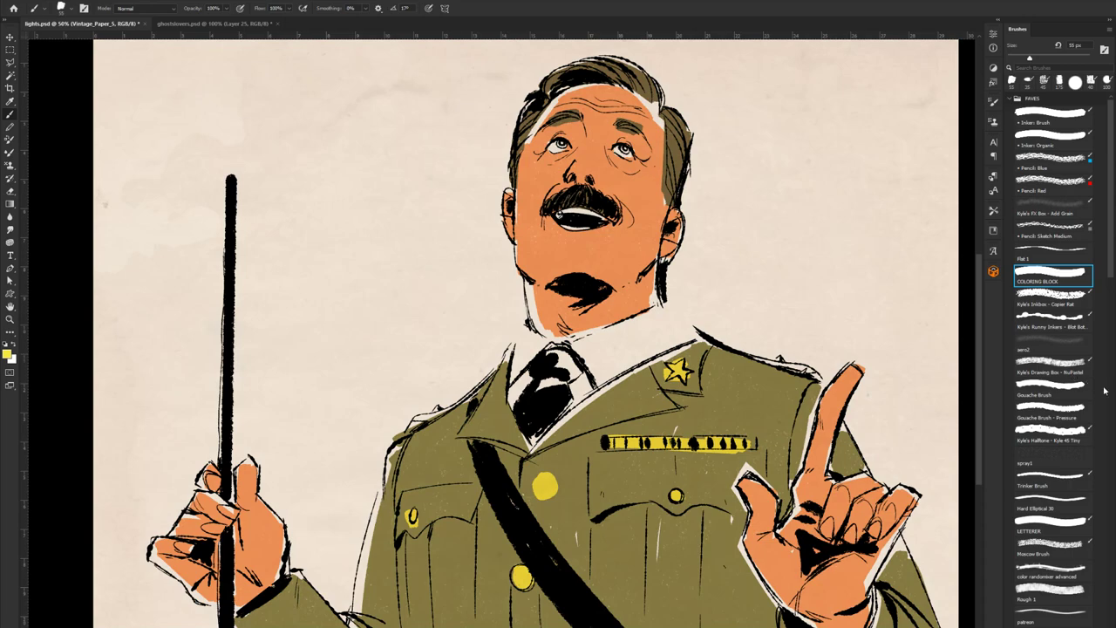
key("alt+[")
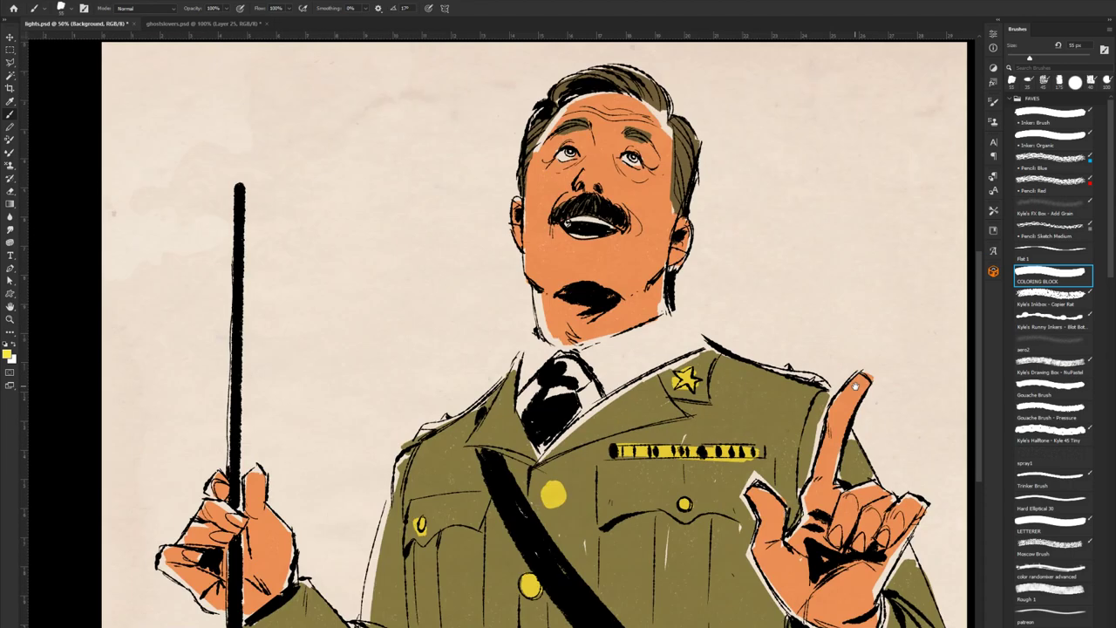
scroll(855, 385, "left", 5)
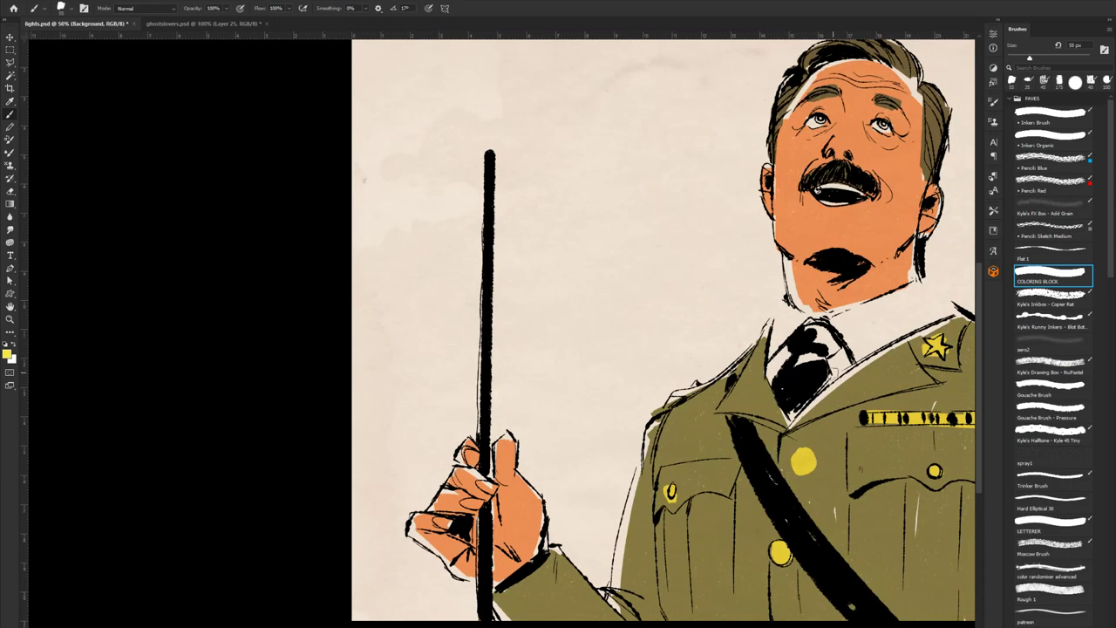
scroll(833, 374, "right", 4)
scroll(558, 349, "right", 3)
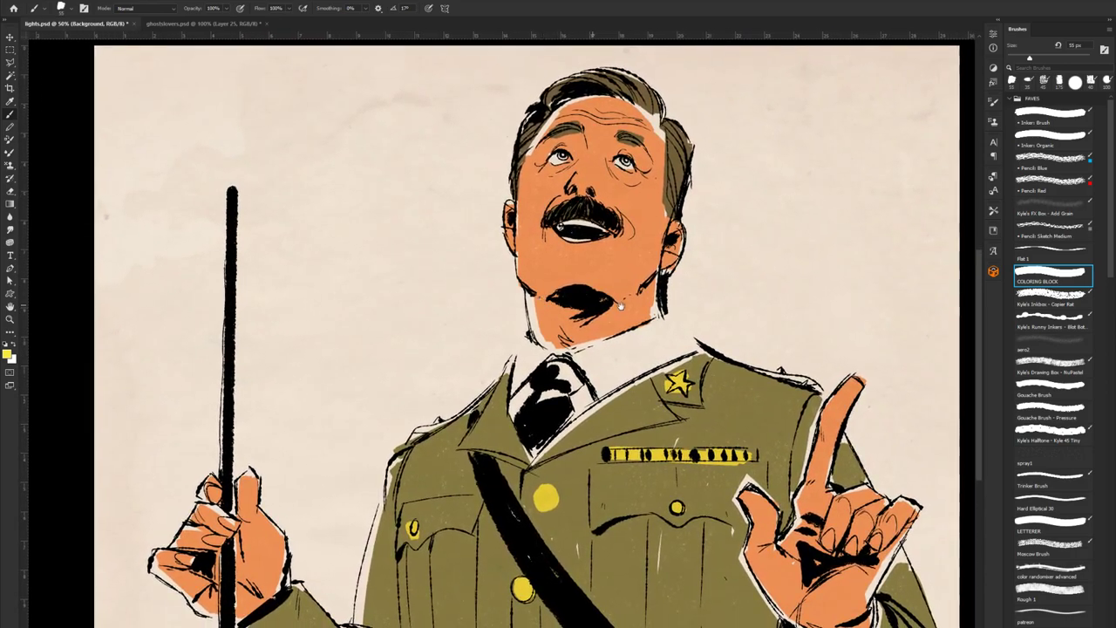
scroll(637, 300, "up", 1)
key("alt+bracketright")
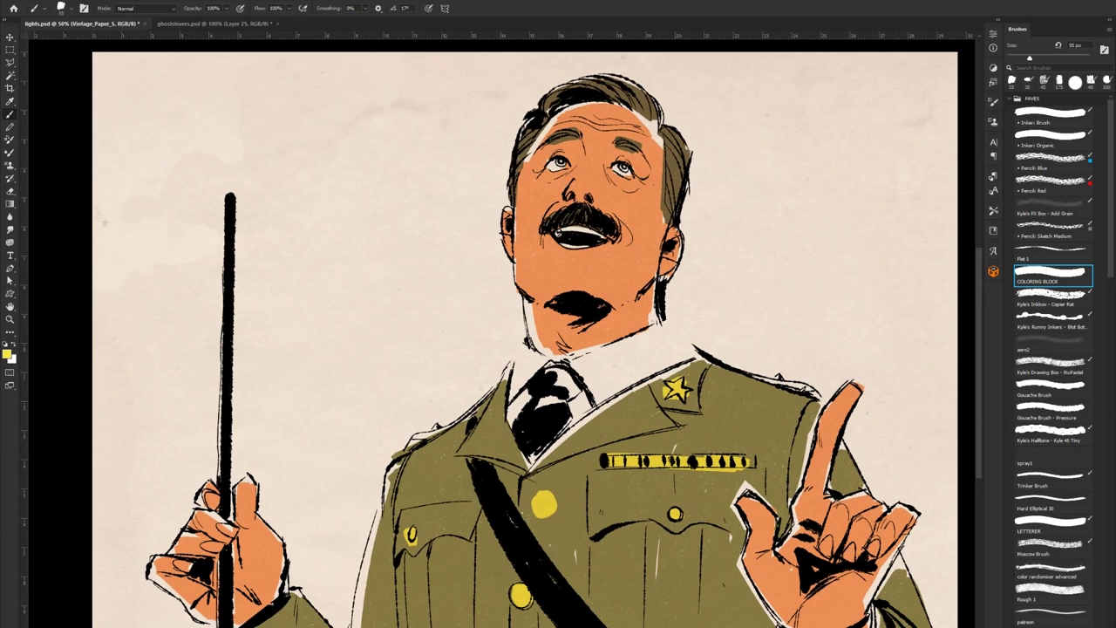
Step: Duplicate the flat colour layer, Layer 3, and apply the Color Halftone filter to the copy with screen angles 108, 162, 90 and 45
key("alt+bracketright")
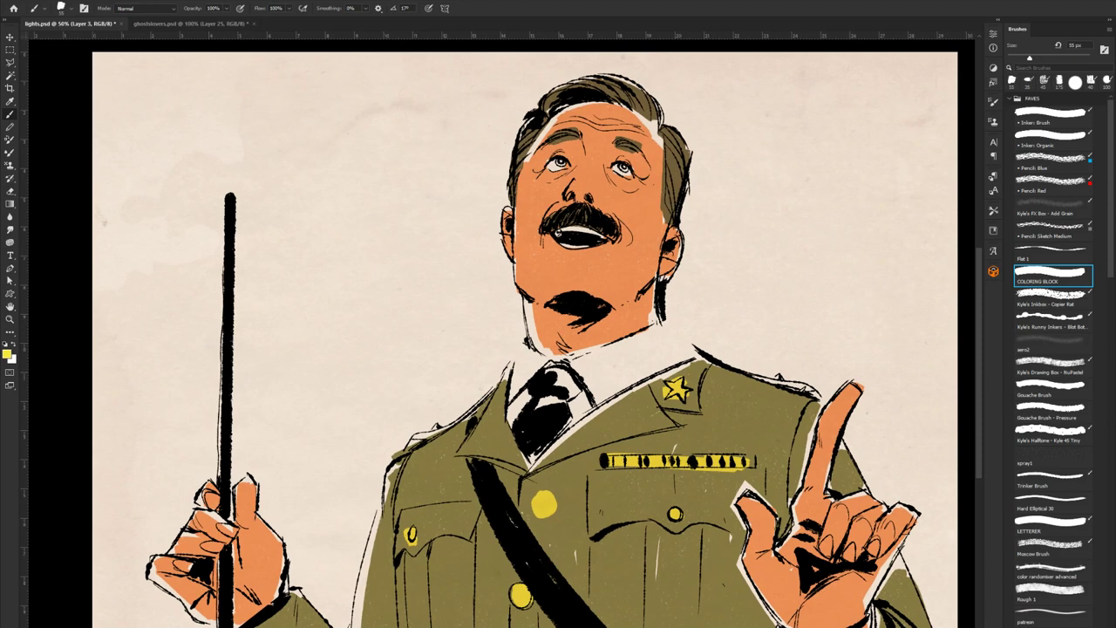
key("ctrl+j")
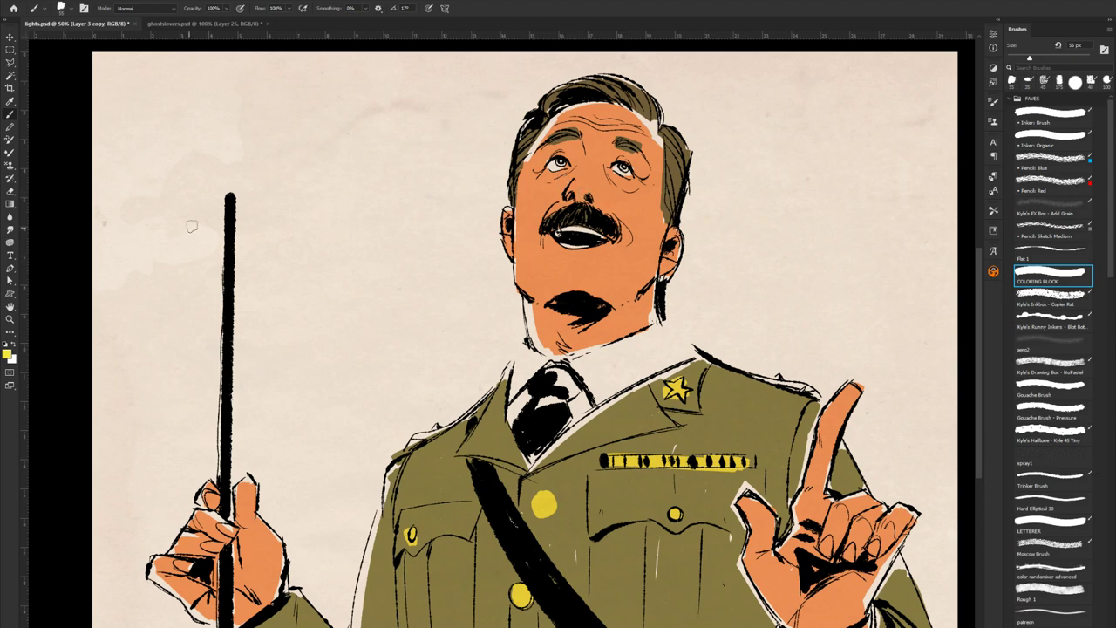
left_click(132, 2)
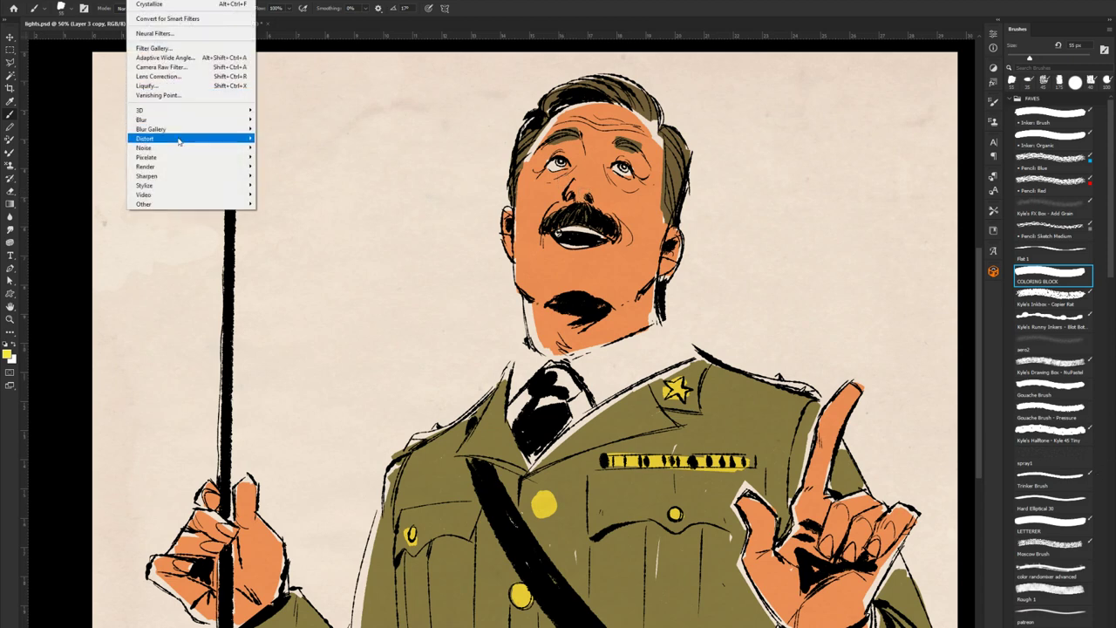
mouse_move(178, 157)
left_click(288, 158)
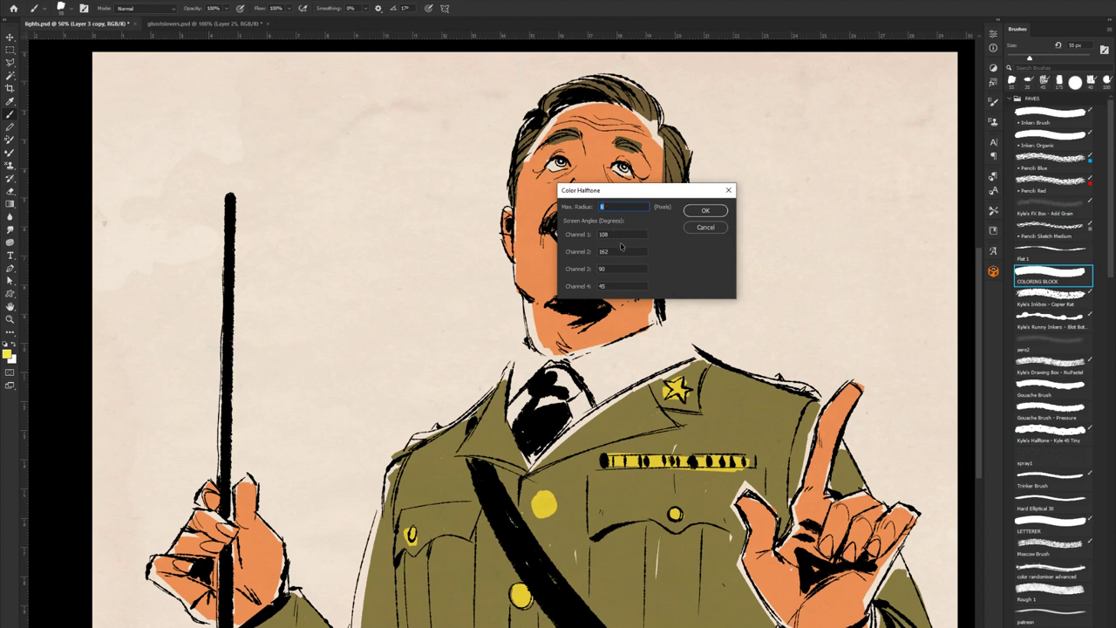
left_click(706, 210)
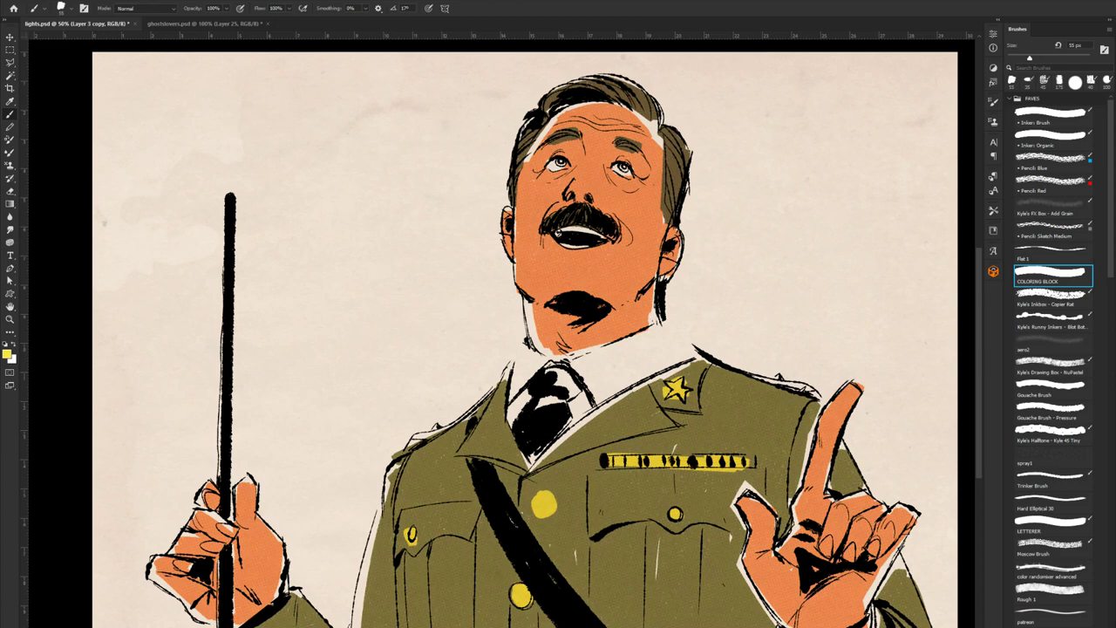
Step: Paint worn, speckled texture in black on Layer 3's layer mask with the 175 px Rough 1 brush, over the jacket, cuff and skin
key("alt+bracketleft")
key("alt+bracketright")
key("alt+bracketleft")
key("ctrl+backslash")
left_click(1037, 600)
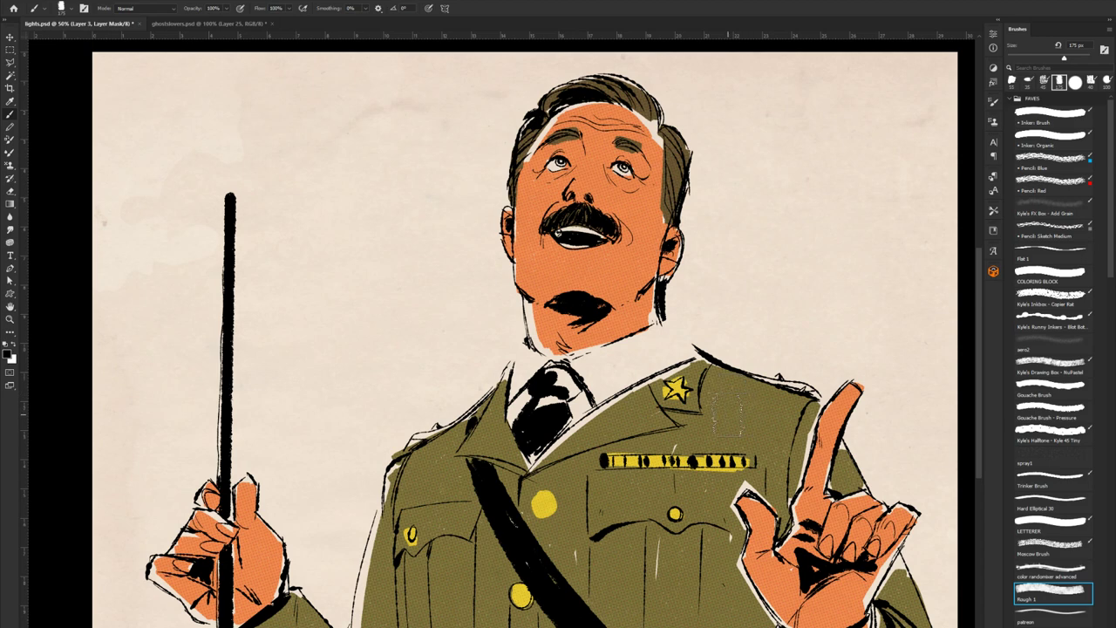
left_click_drag(680, 415, 735, 414)
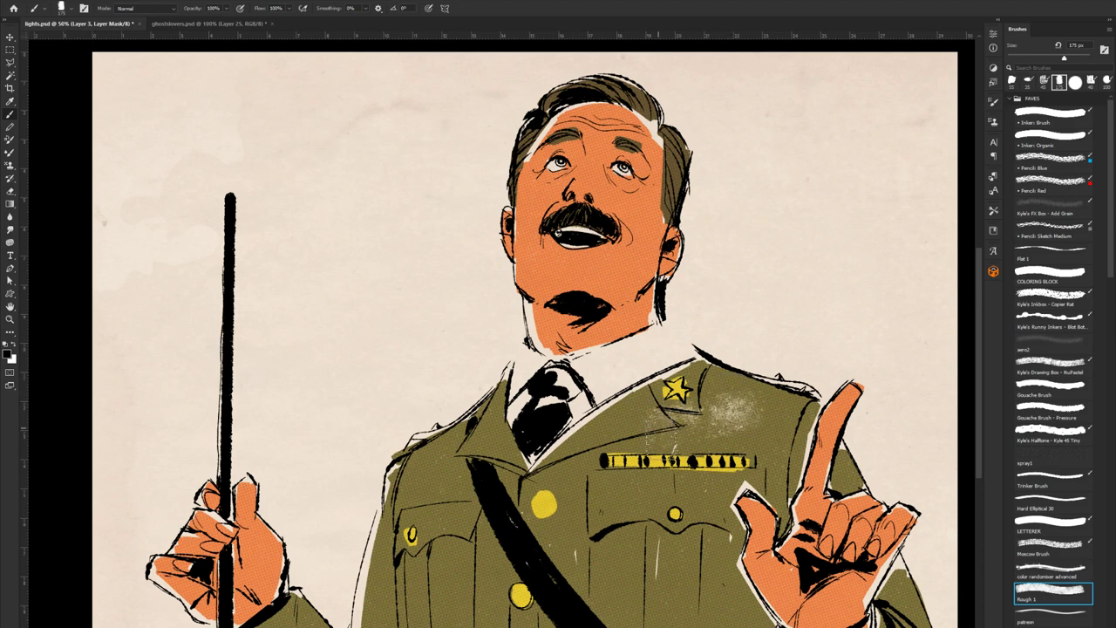
mouse_move(406, 471)
left_mouse_down()
mouse_move(368, 504)
mouse_move(362, 575)
left_mouse_up()
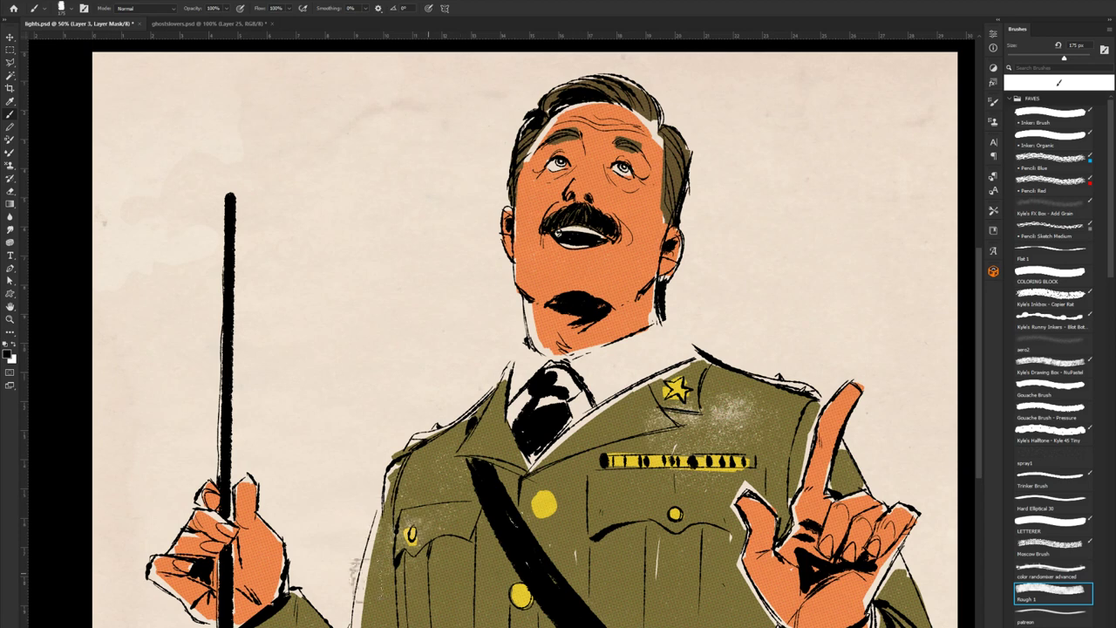
mouse_move(288, 580)
left_mouse_down()
mouse_move(287, 509)
mouse_move(283, 571)
left_mouse_up()
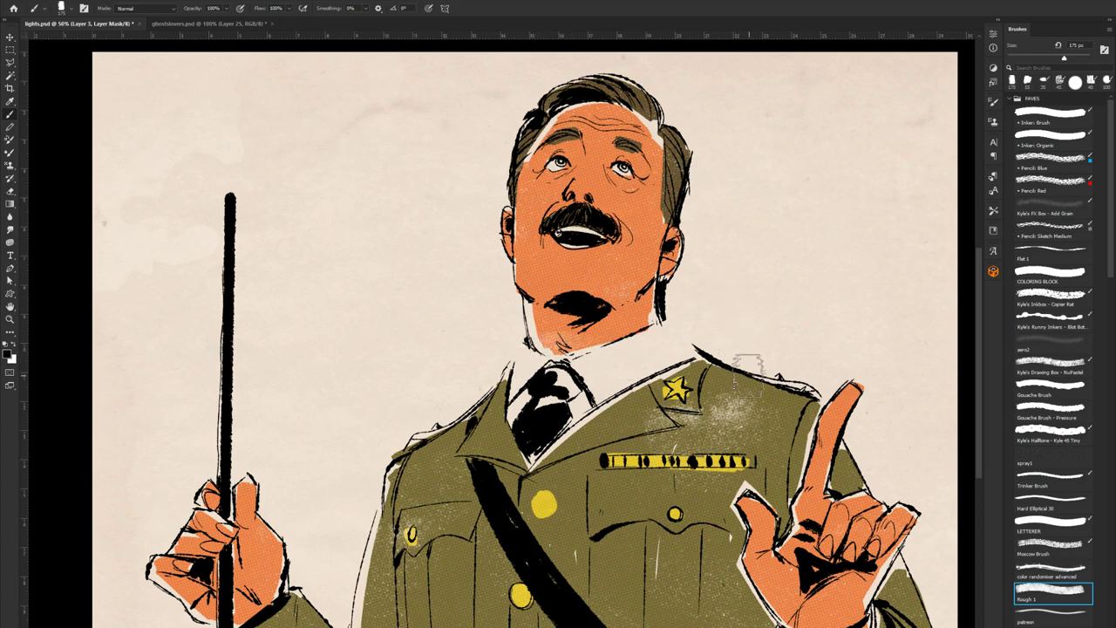
Step: Duplicate the ink layer, Layer 2, and apply a Gaussian Blur with a radius of 2.5 pixels to the copy
key("alt+bracketleft")
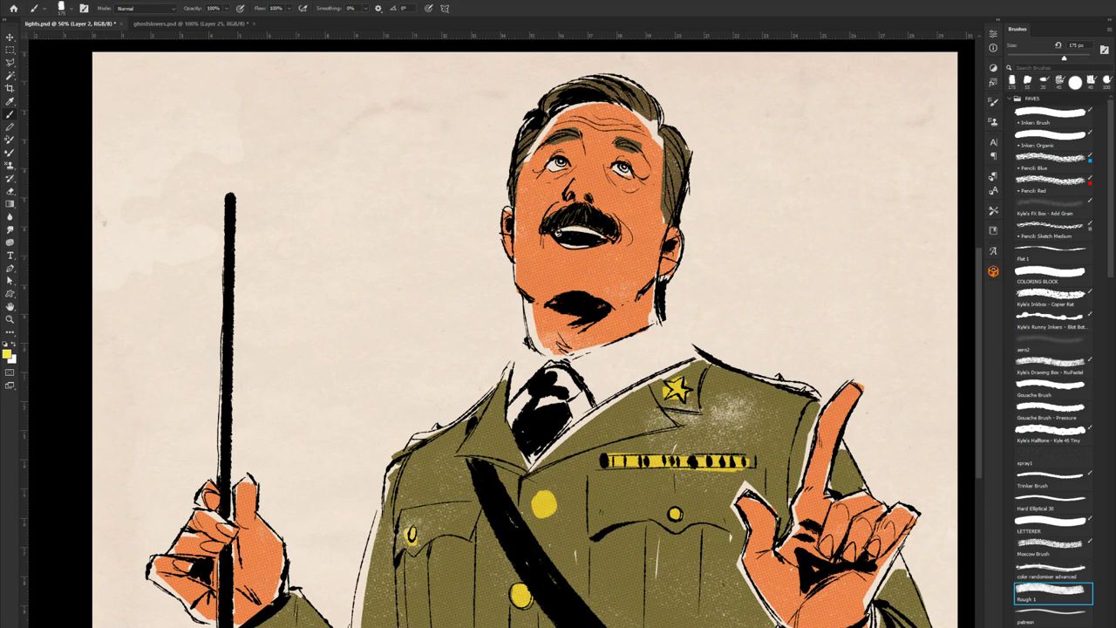
key("ctrl+j")
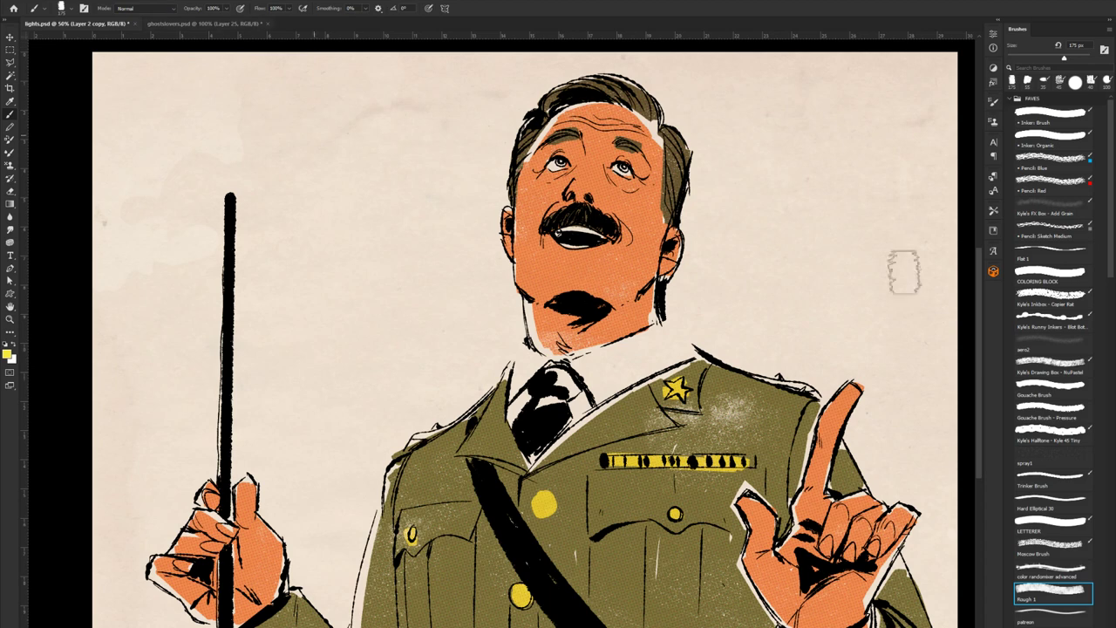
left_click(168, 2)
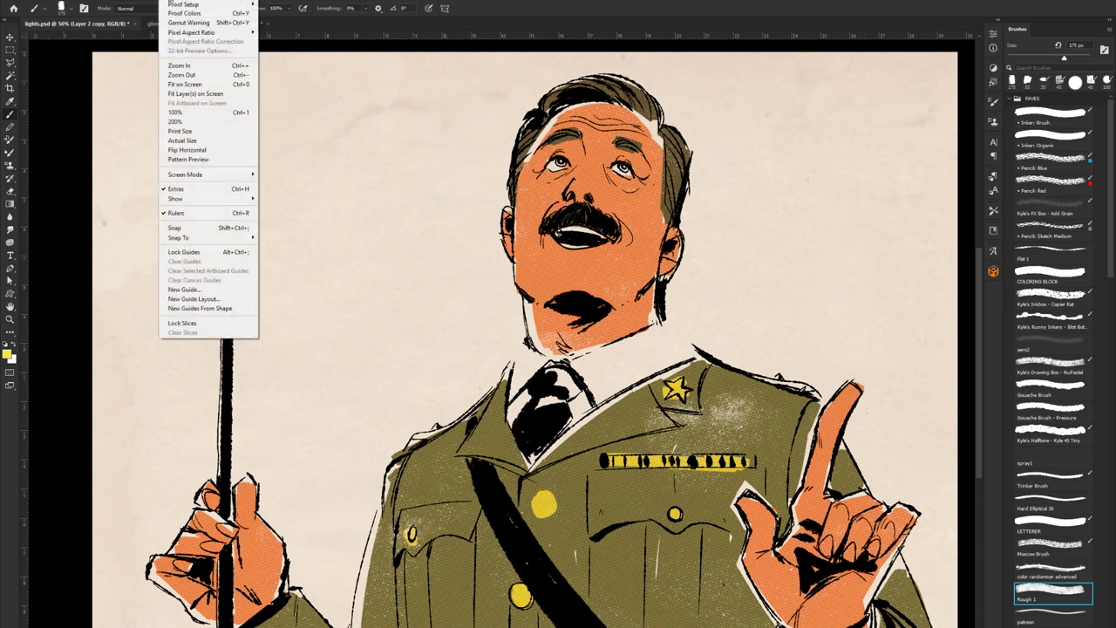
mouse_move(139, 1)
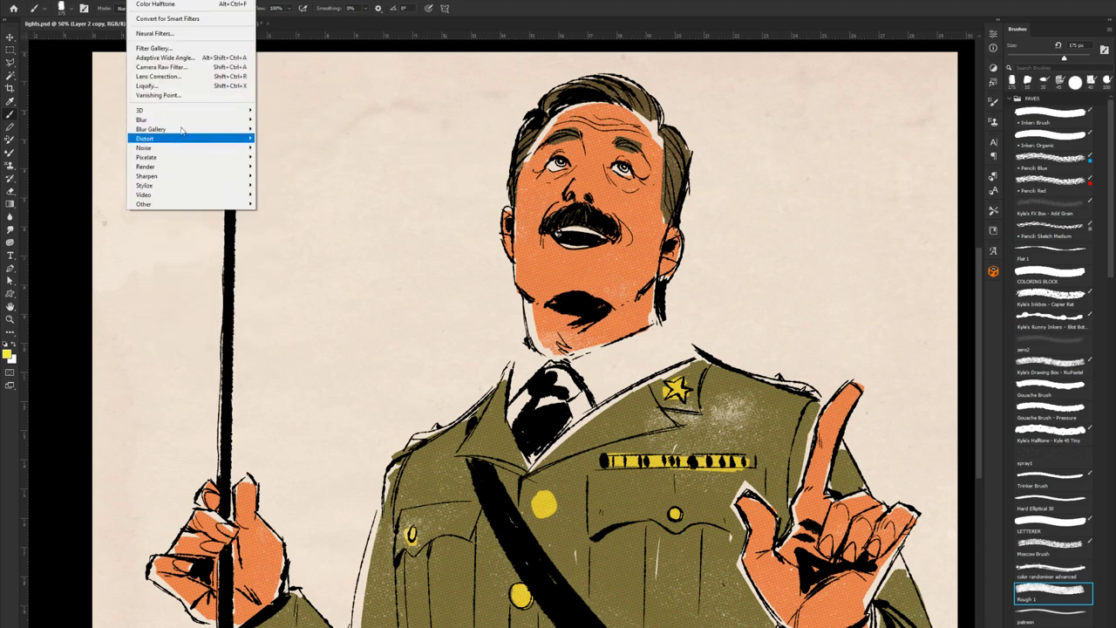
mouse_move(183, 126)
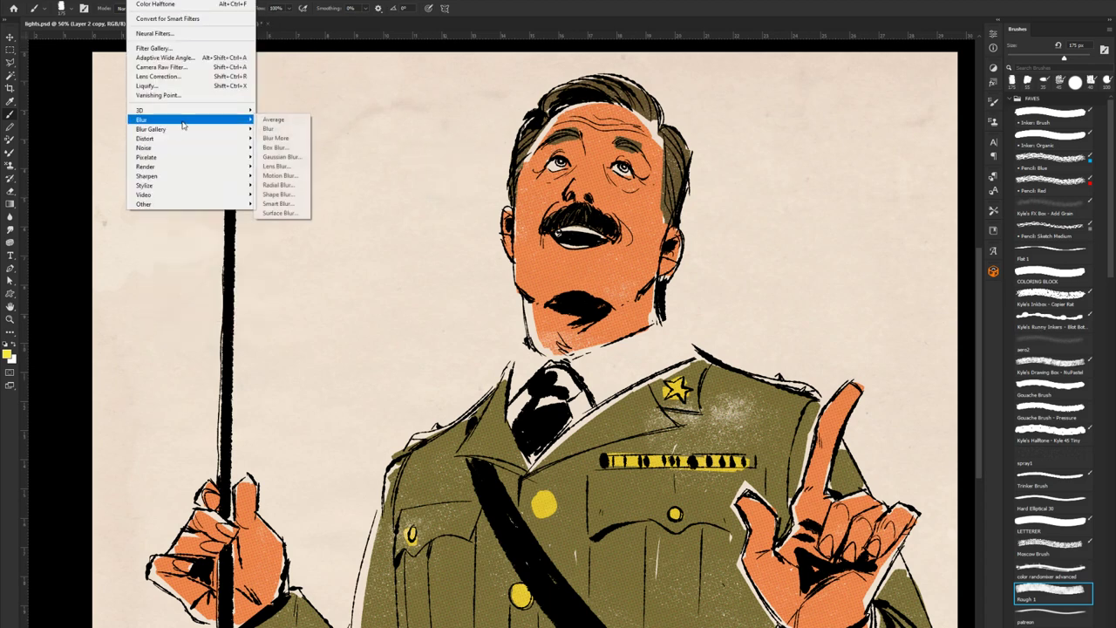
left_click(299, 162)
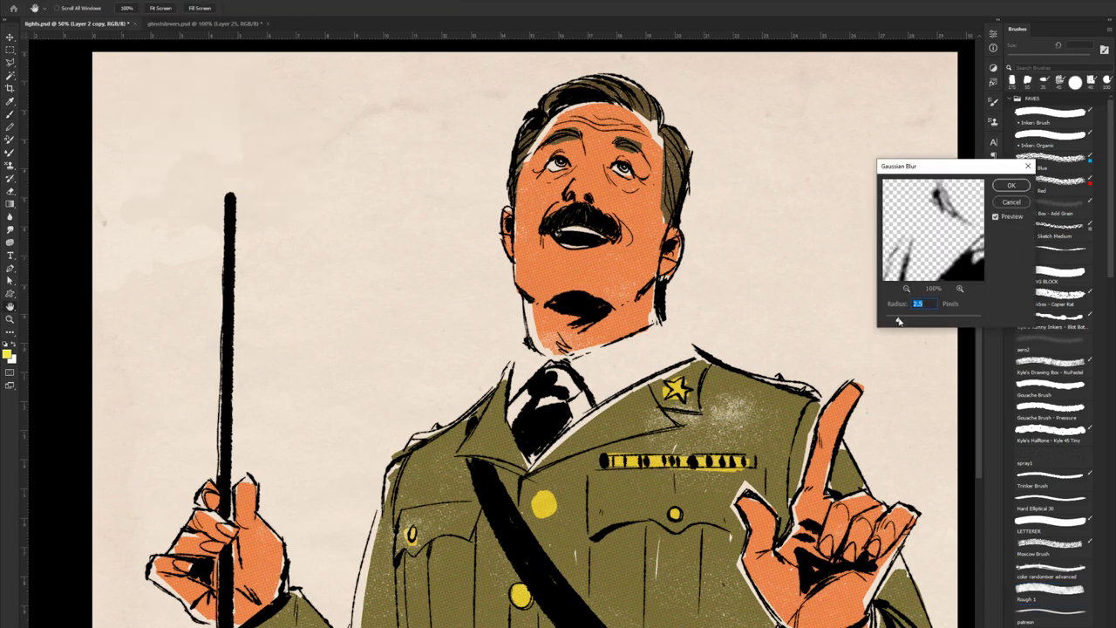
mouse_move(899, 320)
left_mouse_down()
mouse_move(926, 321)
mouse_move(899, 320)
left_mouse_up()
left_click(1011, 185)
key("b")
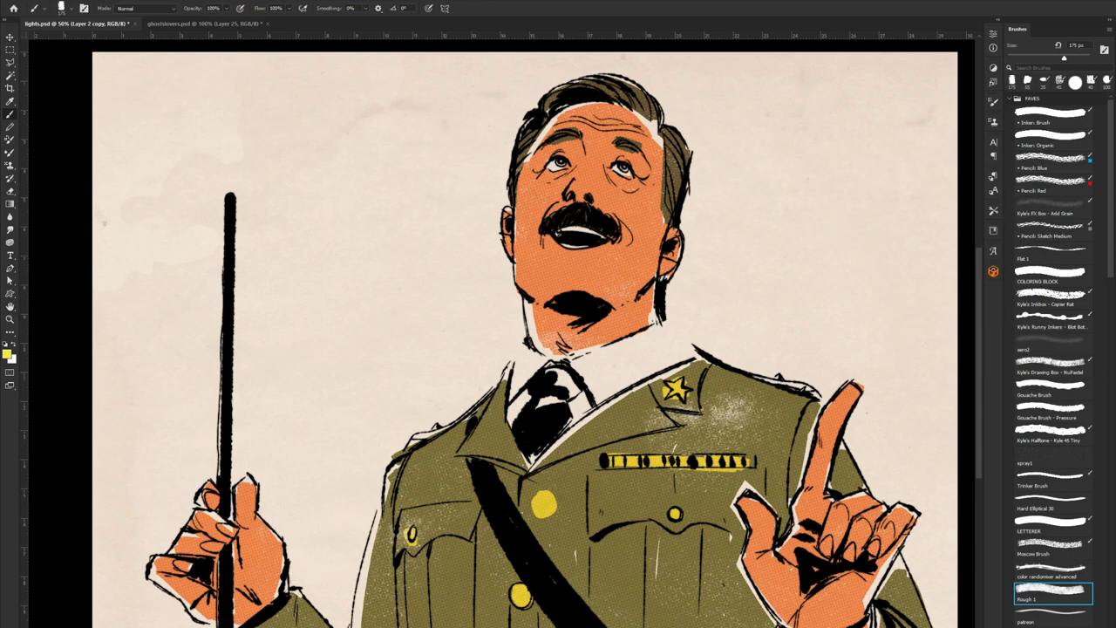
Step: Set the foreground colour to dark red, fill the blurred ink copy's pixels with it and place the copy behind the black line art
left_click(10, 355)
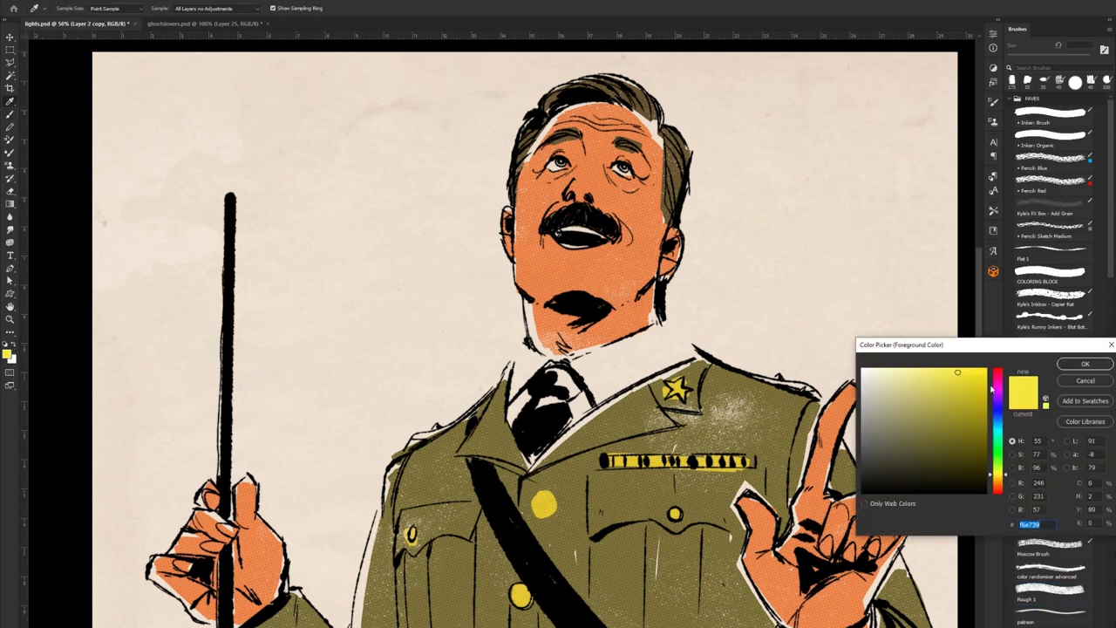
left_click_drag(992, 389, 996, 371)
left_click(937, 440)
left_click(958, 428)
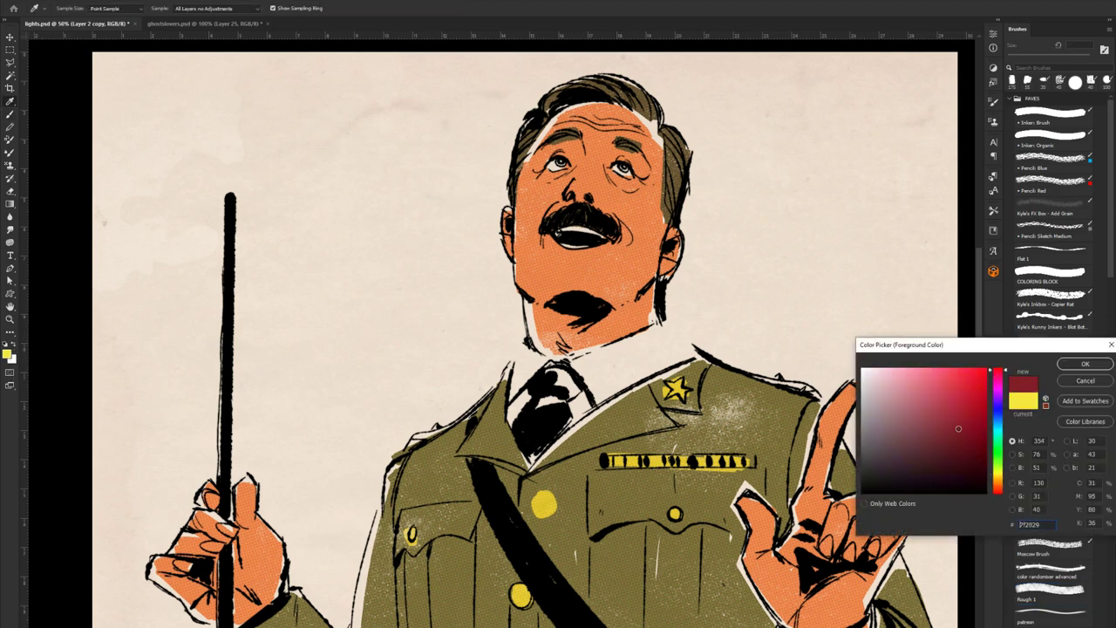
left_click(1085, 364)
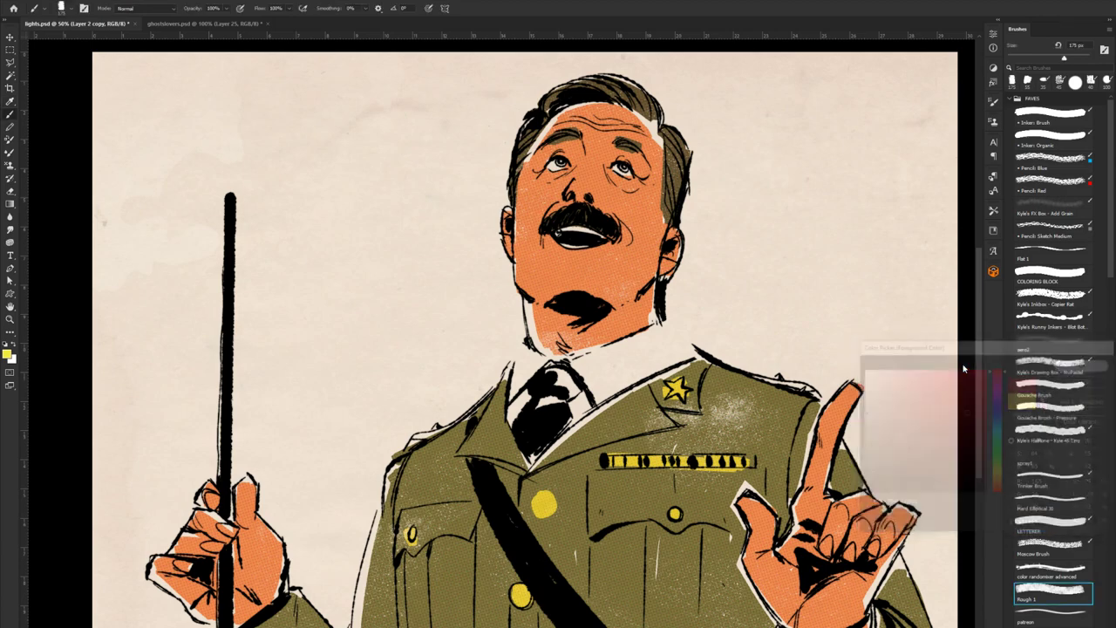
key("shift+alt+BackSpace")
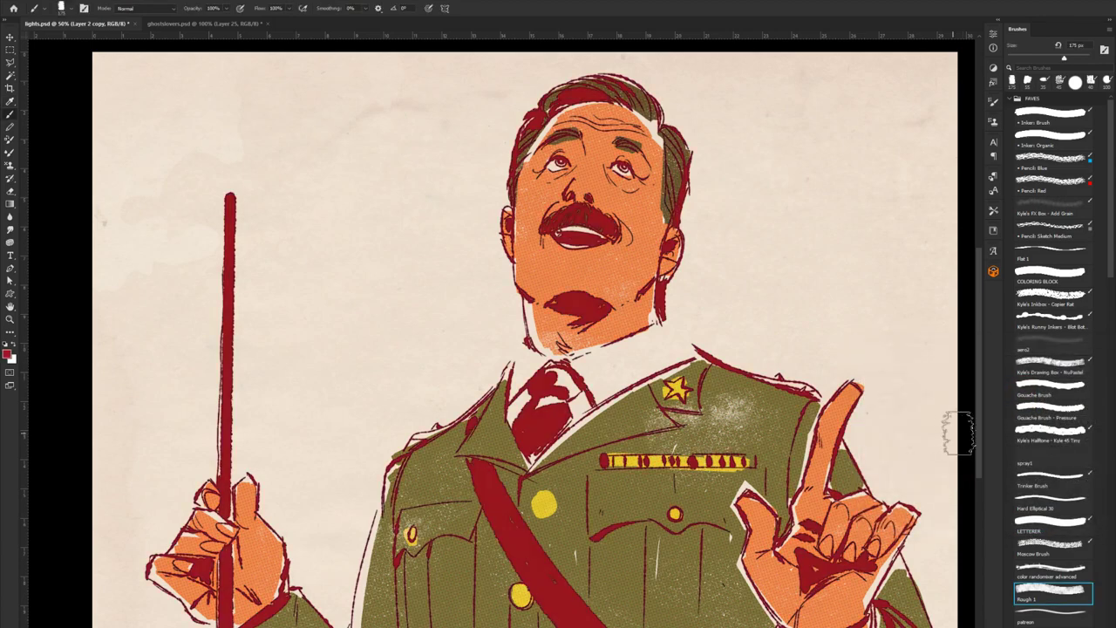
key("ctrl+z")
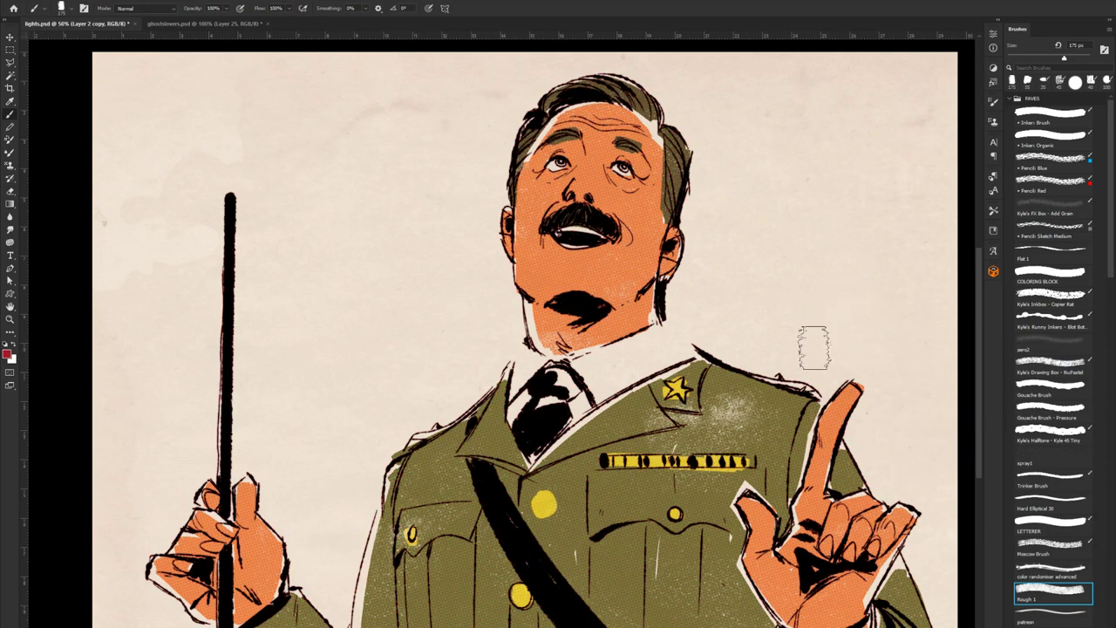
Step: Shift the hue of the red ink copy and set its saturation to -22 with Hue/Saturation
key("ctrl+u")
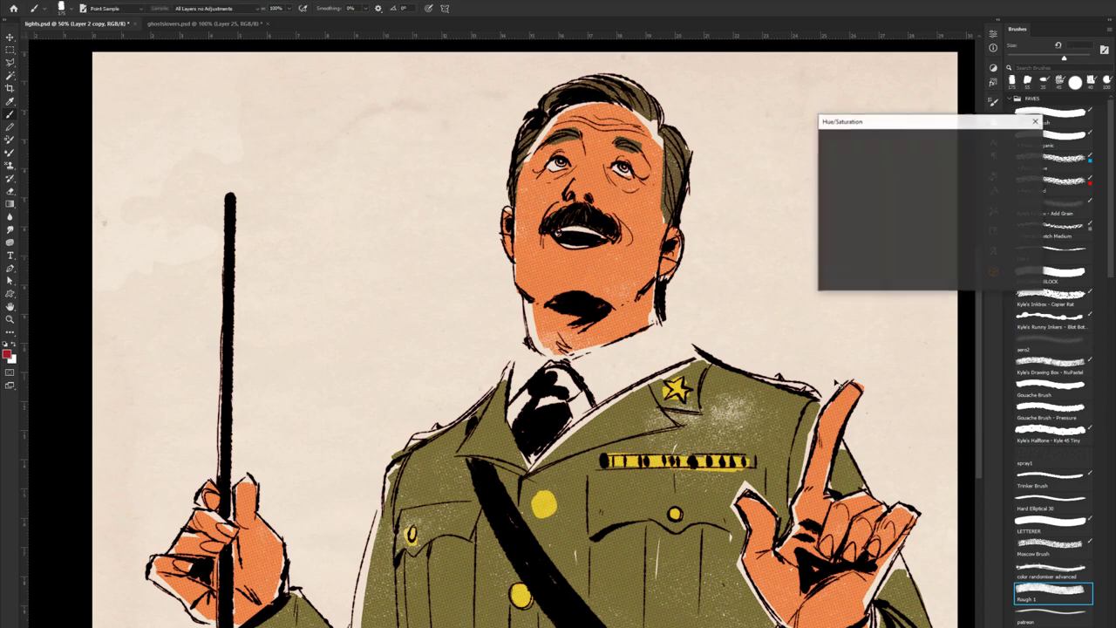
left_click_drag(907, 188, 935, 193)
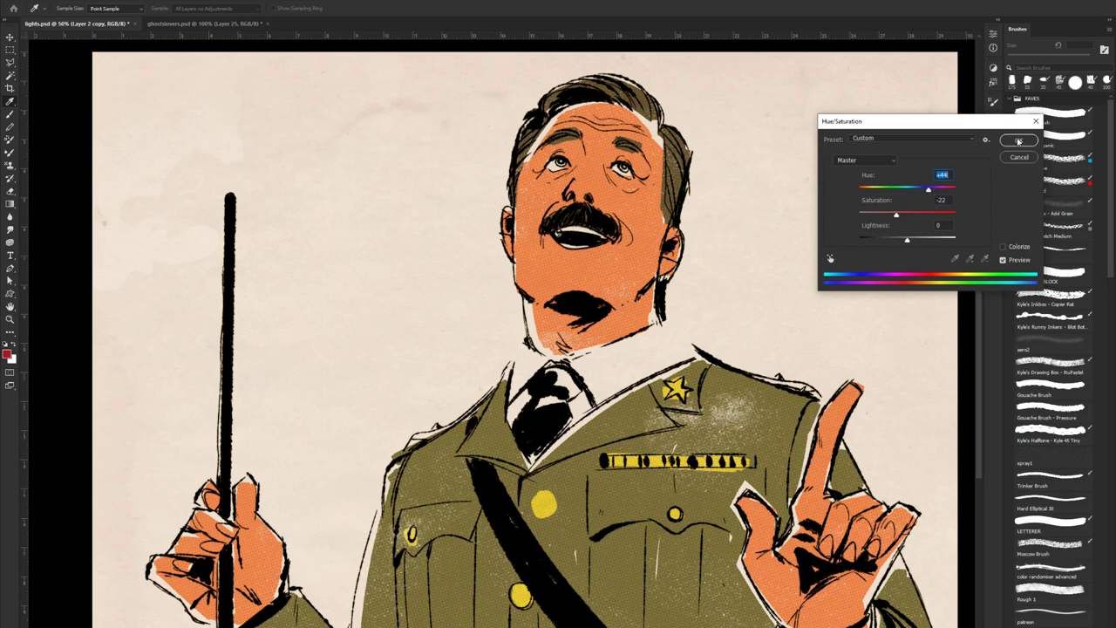
left_click(1018, 141)
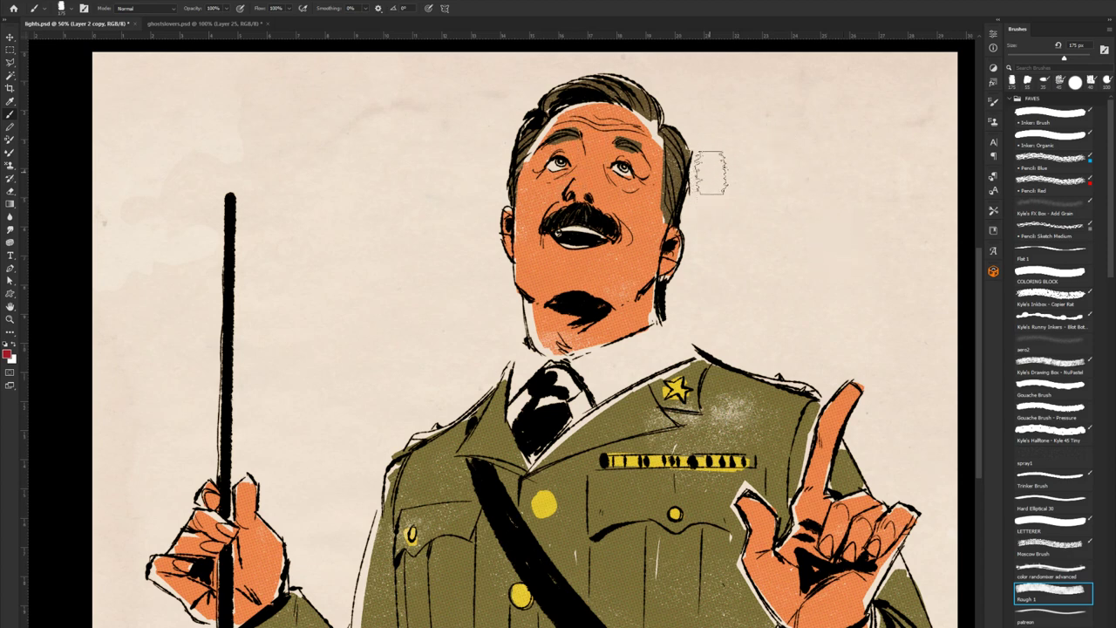
left_click(847, 373, "ctrl")
key("e")
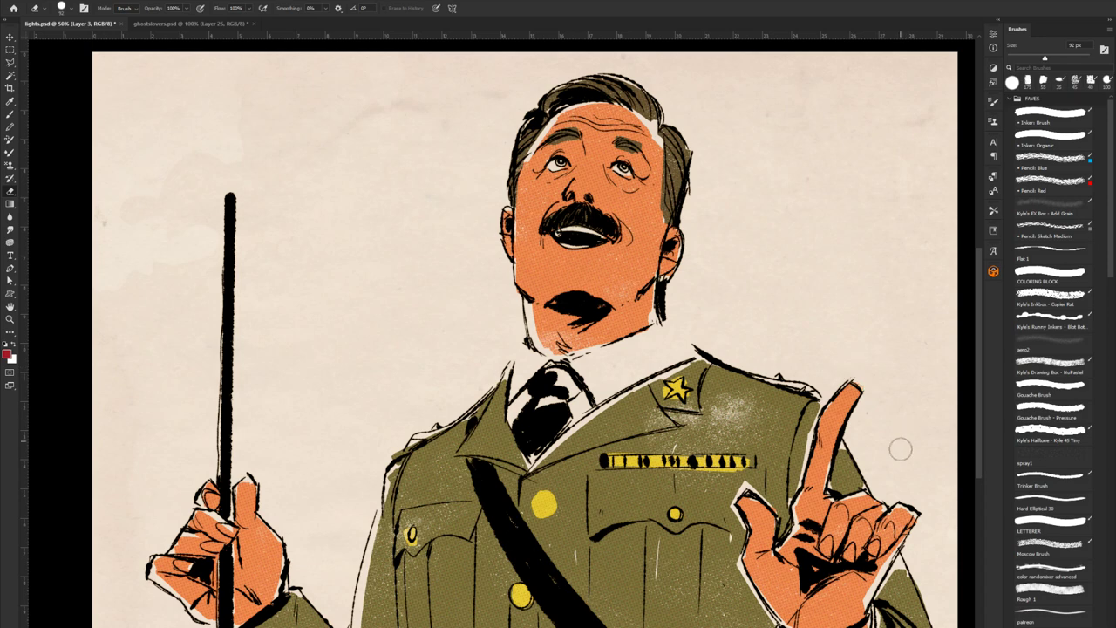
key("b")
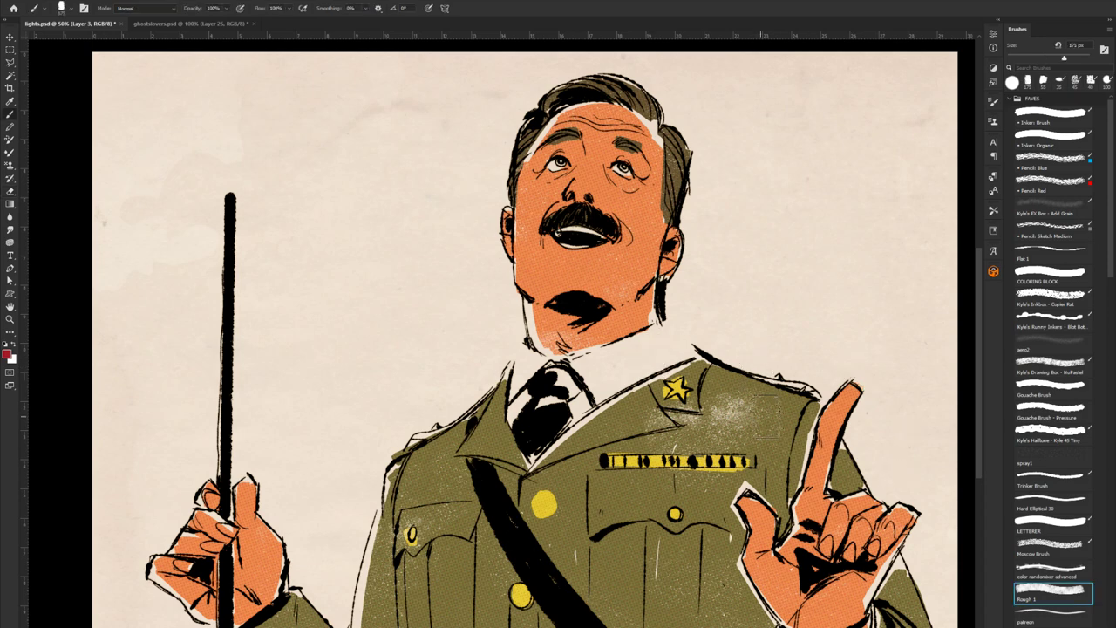
left_click_drag(777, 330, 768, 330)
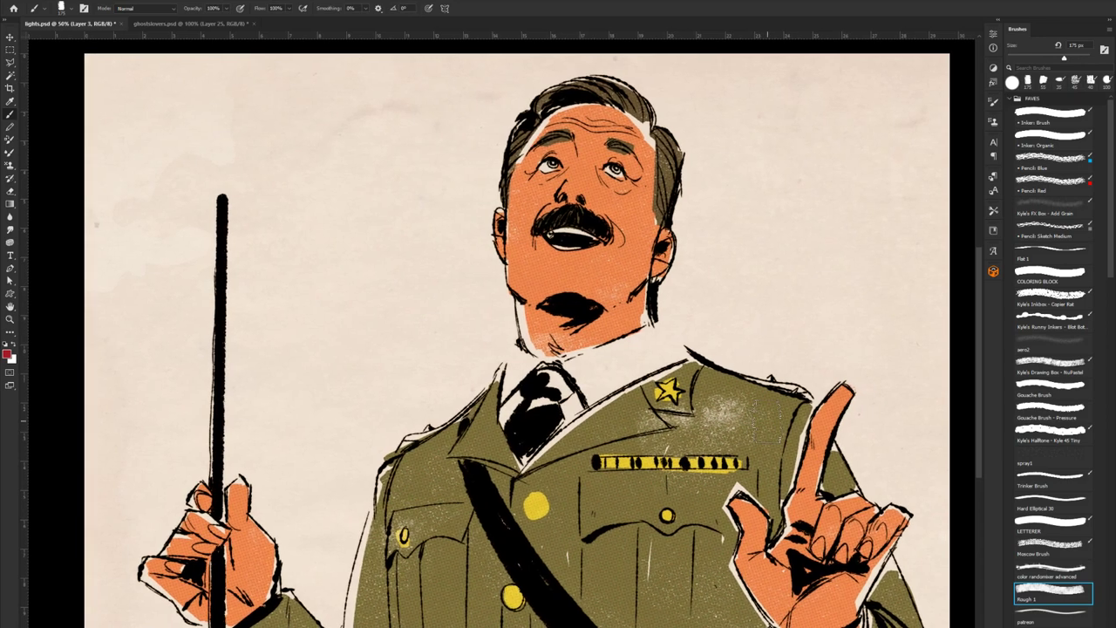
Step: Paint a solid patch of blue halftone on Layer 4 with the 31 px Pattern Stamp, on the empty paper between the baton and the head
key("alt+bracketright")
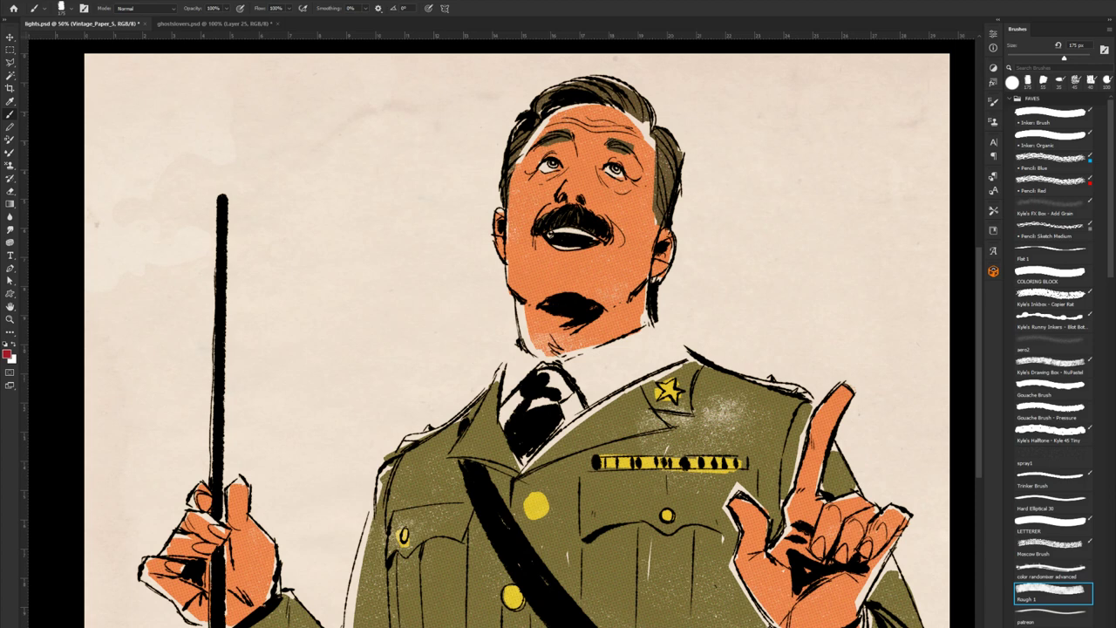
key("alt+bracketright")
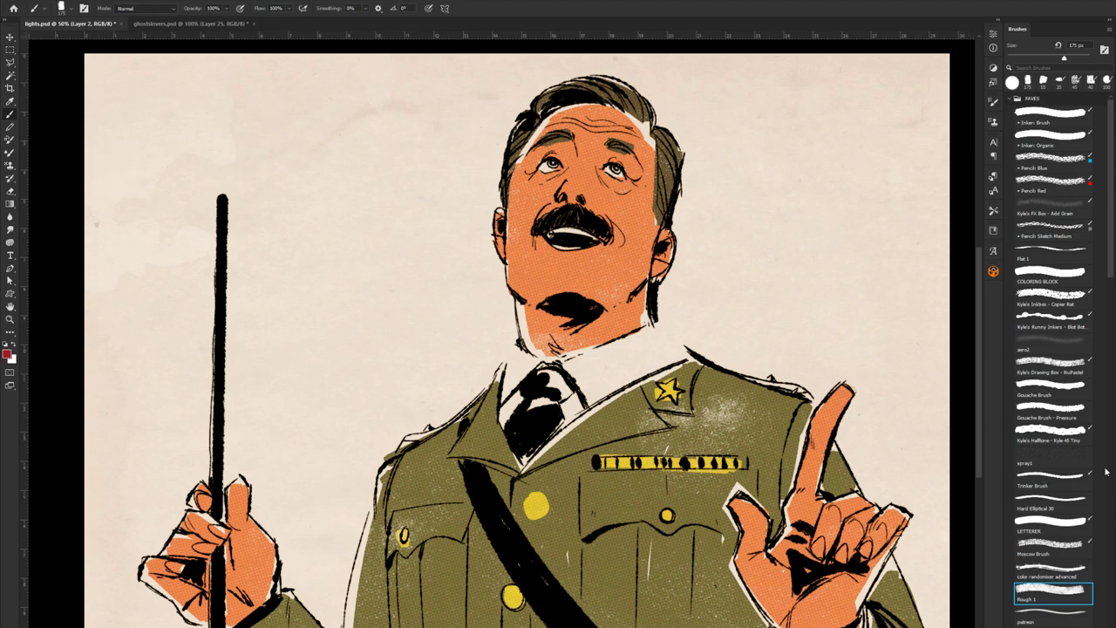
key("alt+bracketright")
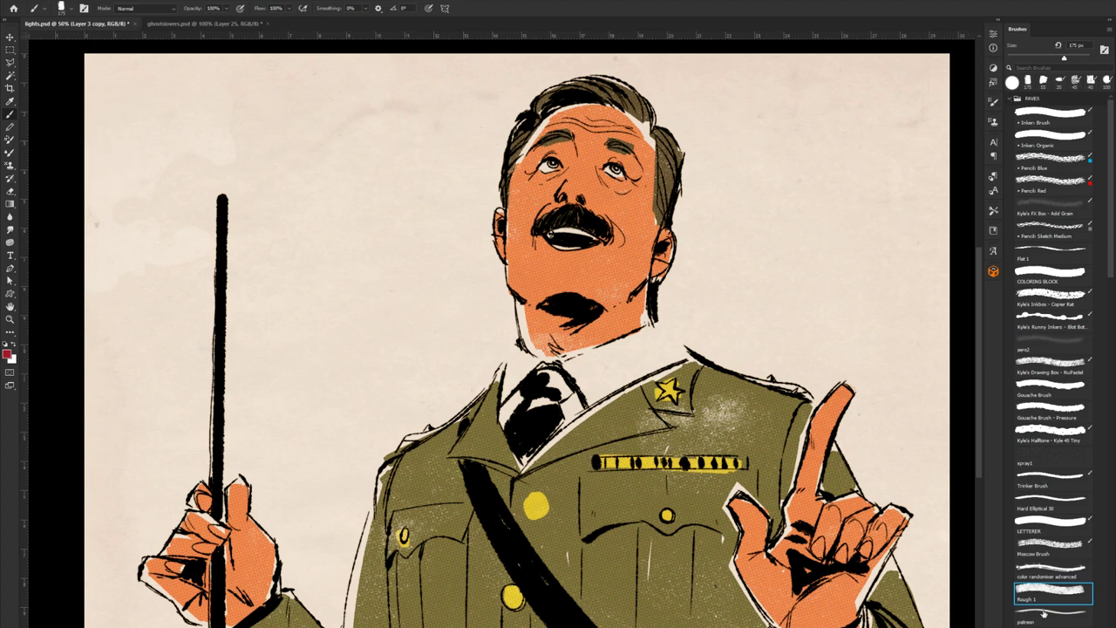
key("alt+bracketright")
key("s")
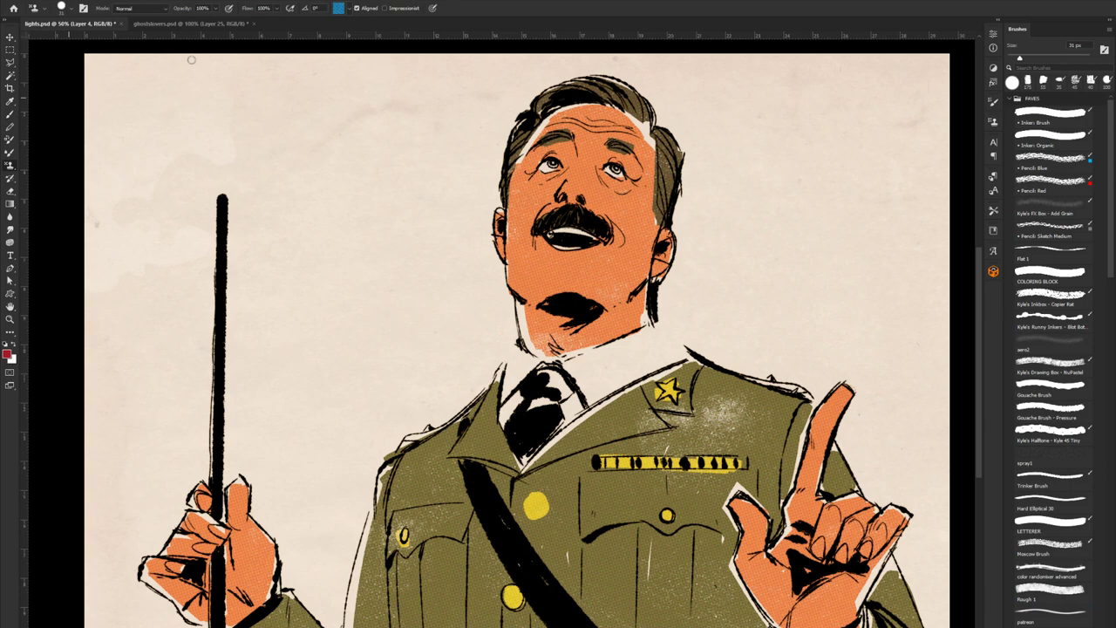
mouse_move(388, 122)
left_mouse_down()
mouse_move(370, 122)
mouse_move(402, 127)
left_mouse_up()
Step: Choose a dark blue halftone pattern from the Debaser-Colour-Library folder and paint a block and loose strokes around the lighter blue patch
left_click(347, 9)
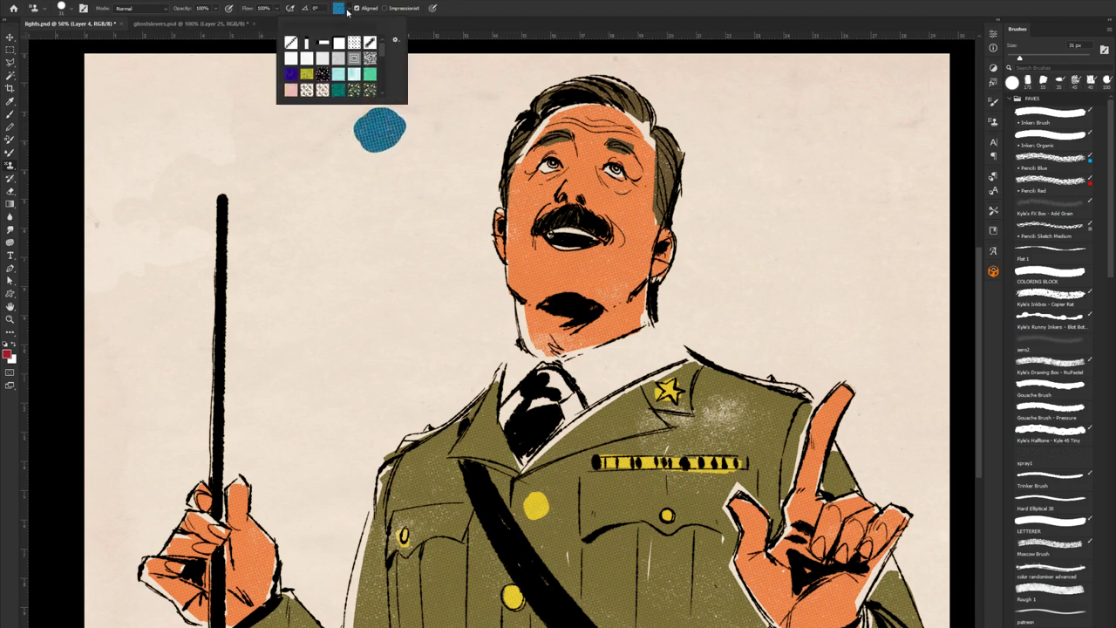
scroll(367, 61, "down", 5)
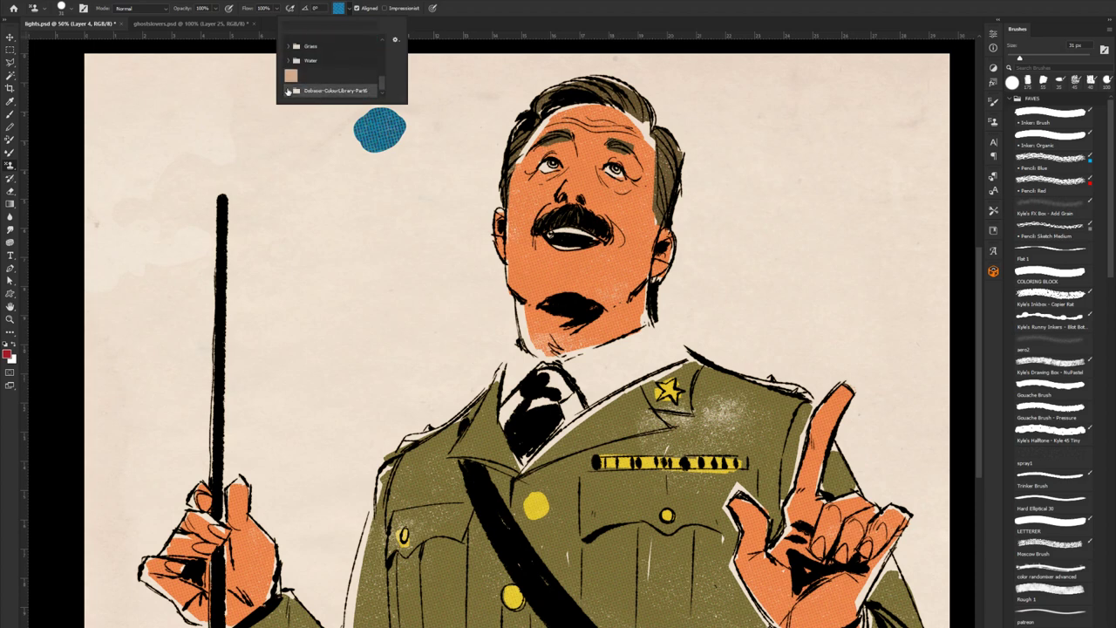
left_click(332, 91)
left_click(349, 82)
mouse_move(364, 179)
left_mouse_down()
mouse_move(394, 160)
mouse_move(367, 156)
mouse_move(400, 145)
mouse_move(408, 161)
mouse_move(356, 143)
mouse_move(397, 142)
mouse_move(415, 159)
mouse_move(351, 159)
mouse_move(416, 146)
mouse_move(372, 169)
mouse_move(422, 157)
mouse_move(382, 190)
mouse_move(391, 200)
left_mouse_up()
mouse_move(314, 178)
left_mouse_down()
mouse_move(371, 189)
mouse_move(341, 189)
mouse_move(379, 196)
mouse_move(352, 215)
left_mouse_up()
left_click_drag(433, 194, 387, 220)
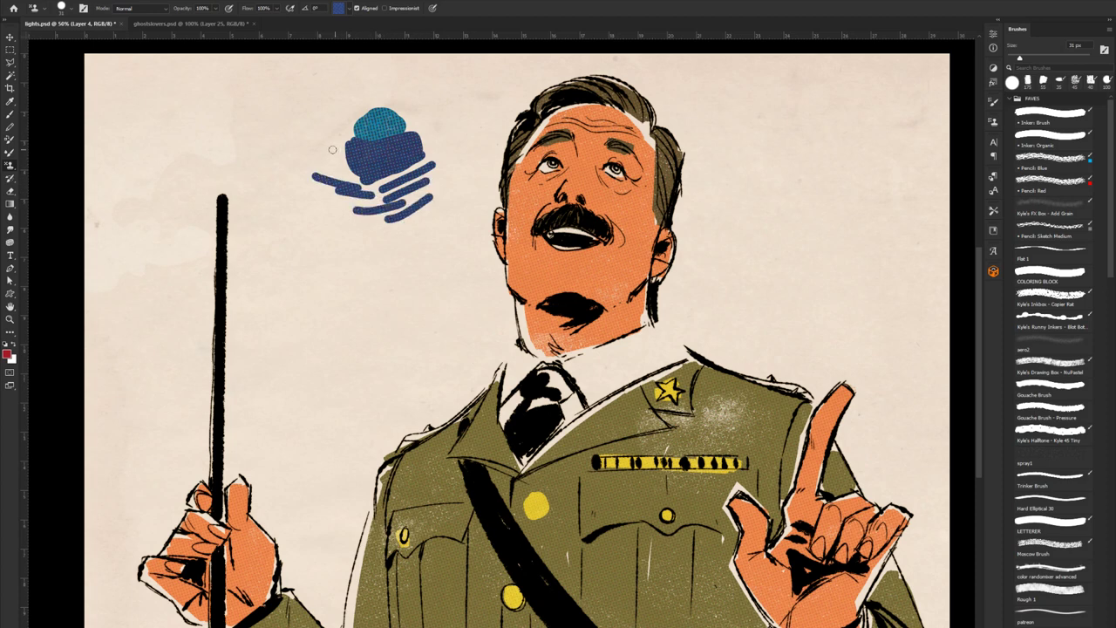
left_click_drag(330, 146, 348, 162)
left_click_drag(428, 124, 448, 207)
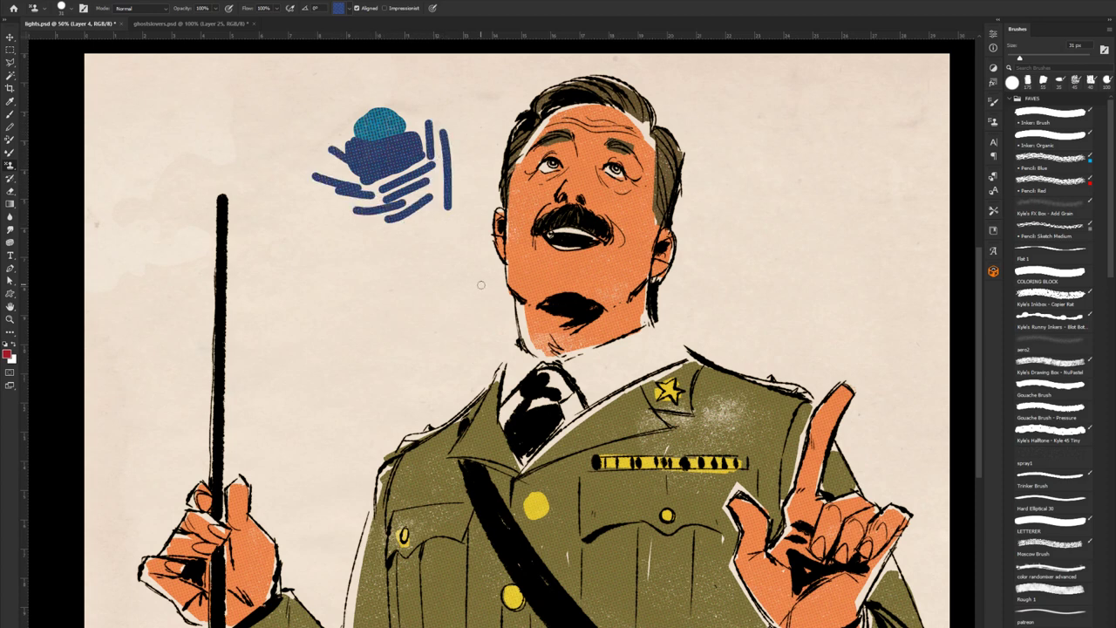